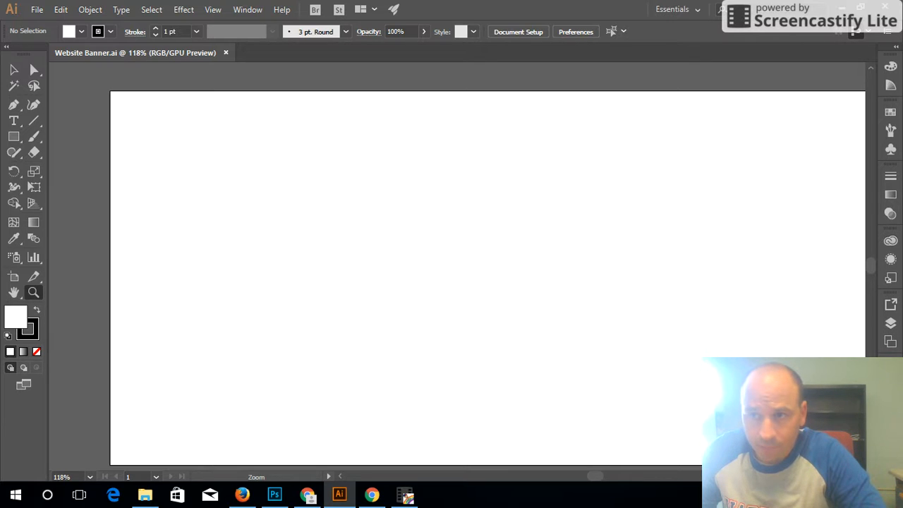
Browse the Start menu app list, then bring up Illustrator's File > Open dialog.
key("alt+Tab")
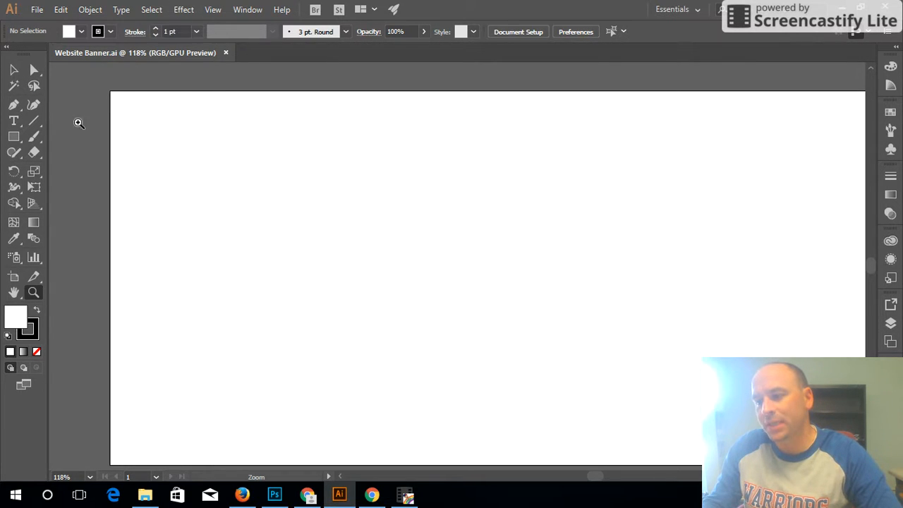
mouse_move(341, 498)
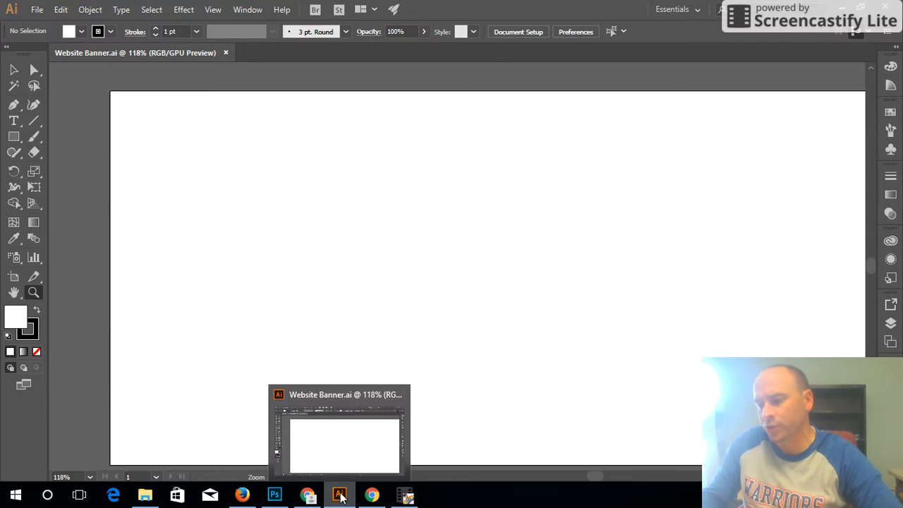
left_click(16, 495)
scroll(83, 418, "down", 3)
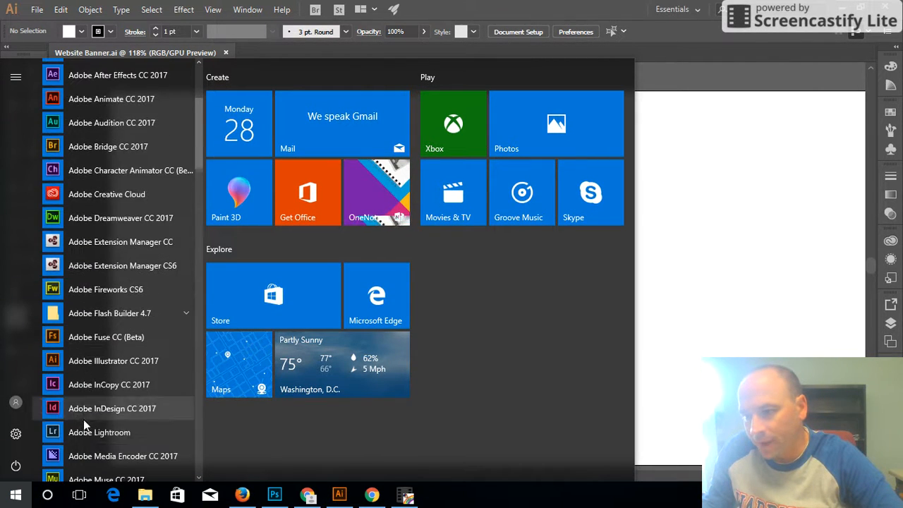
scroll(82, 402, "up", 3)
scroll(94, 366, "down", 6)
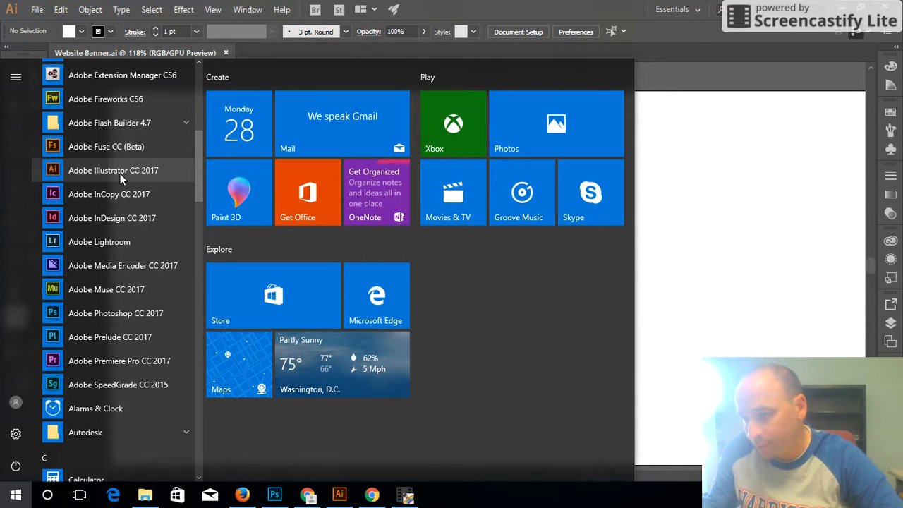
left_click(31, 9)
left_click(63, 55)
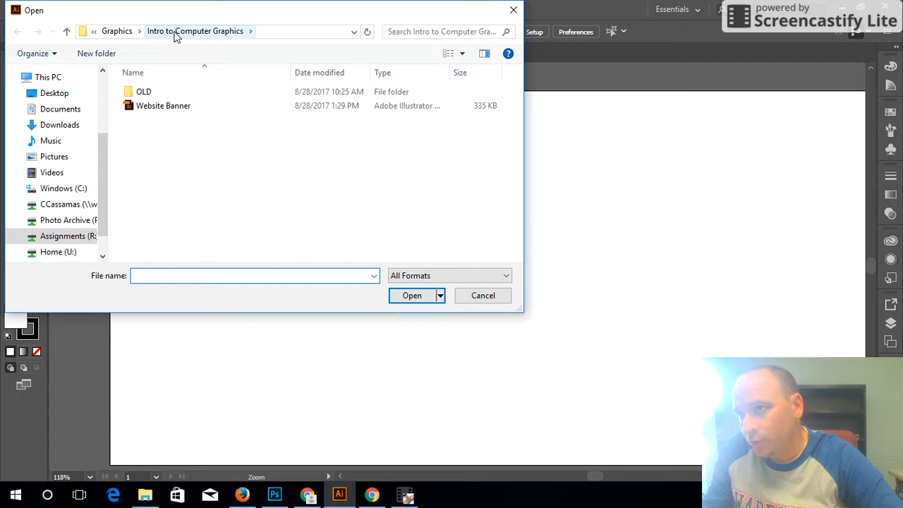
Open Website Banner.ai from Assignments (R:) > Graphics > Intro to Computer Graphics and close the older duplicate window.
left_click_drag(107, 149, 98, 84)
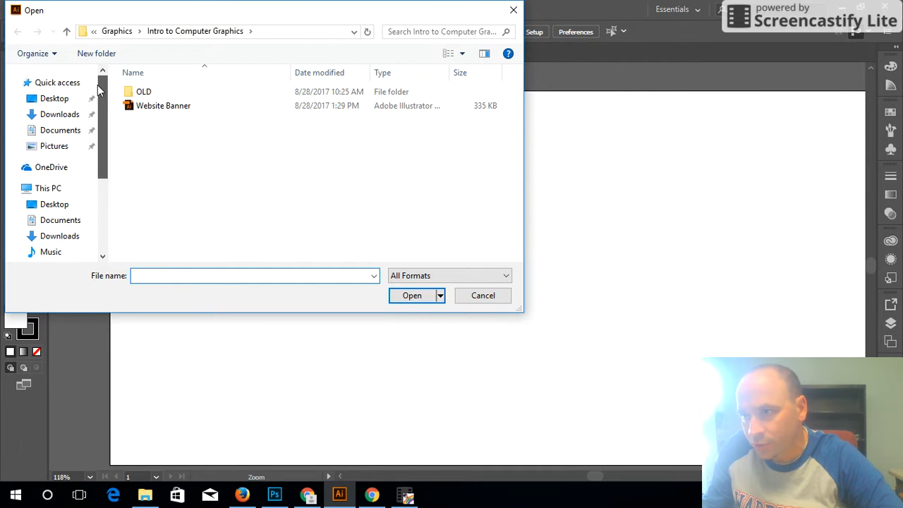
left_click(55, 190)
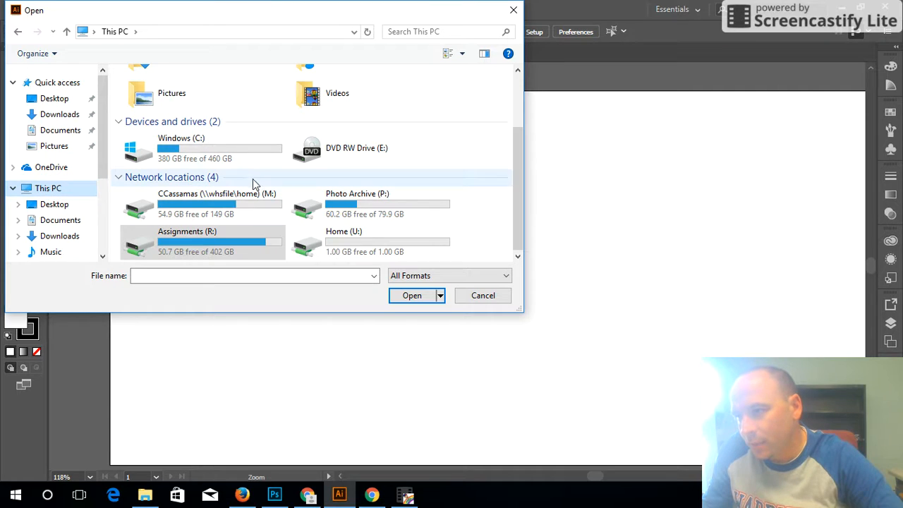
double_click(220, 237)
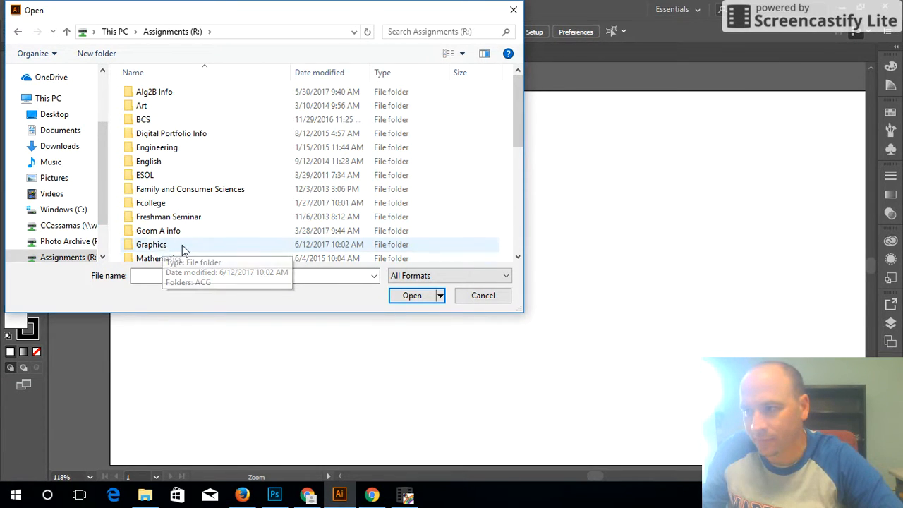
double_click(162, 250)
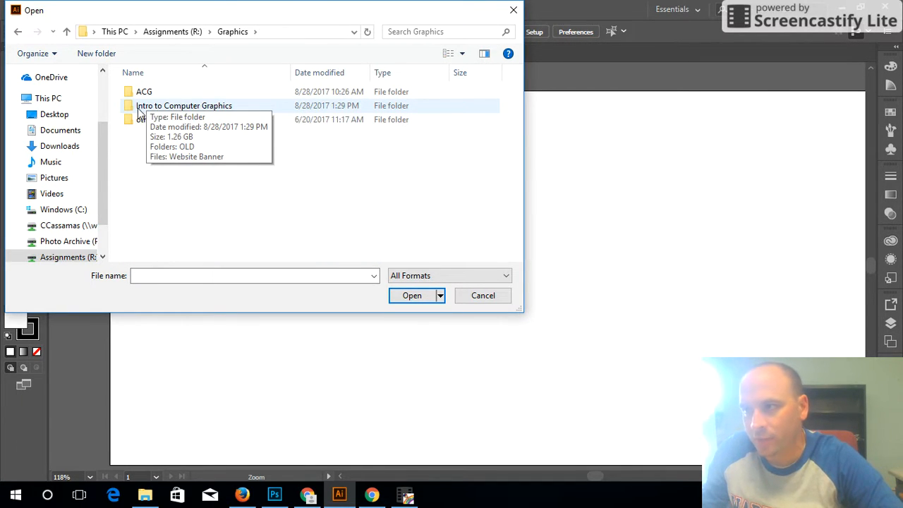
double_click(178, 108)
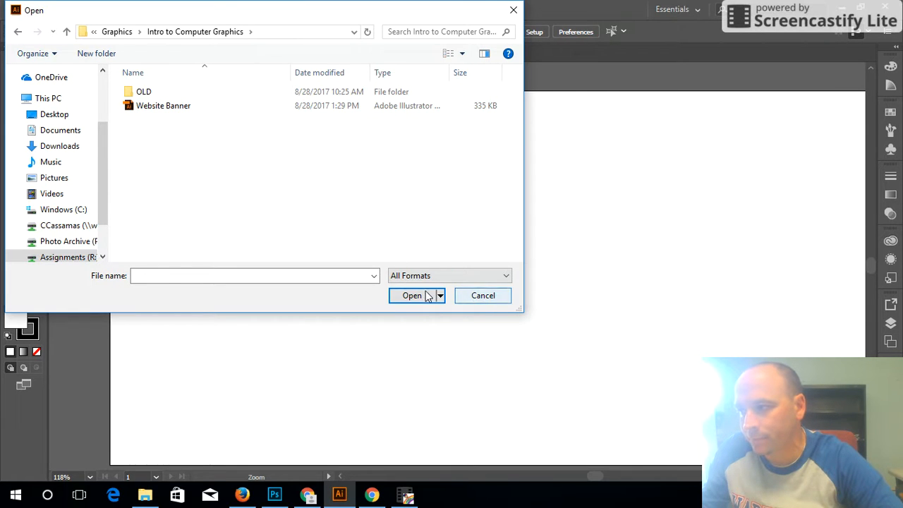
left_click(162, 106)
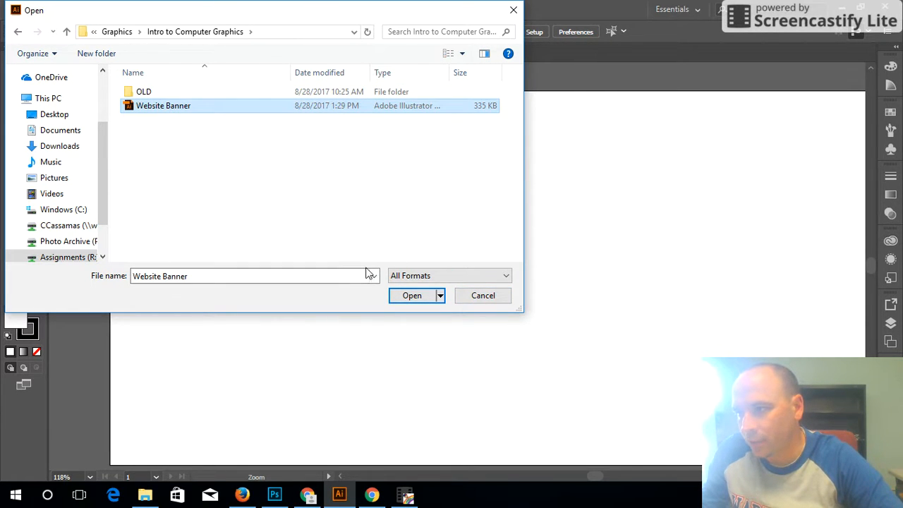
left_click(413, 297)
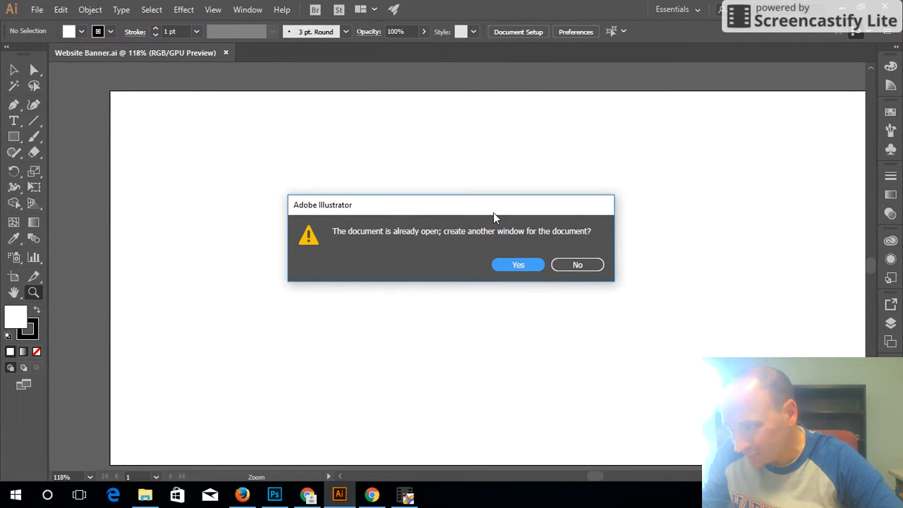
left_click(507, 268)
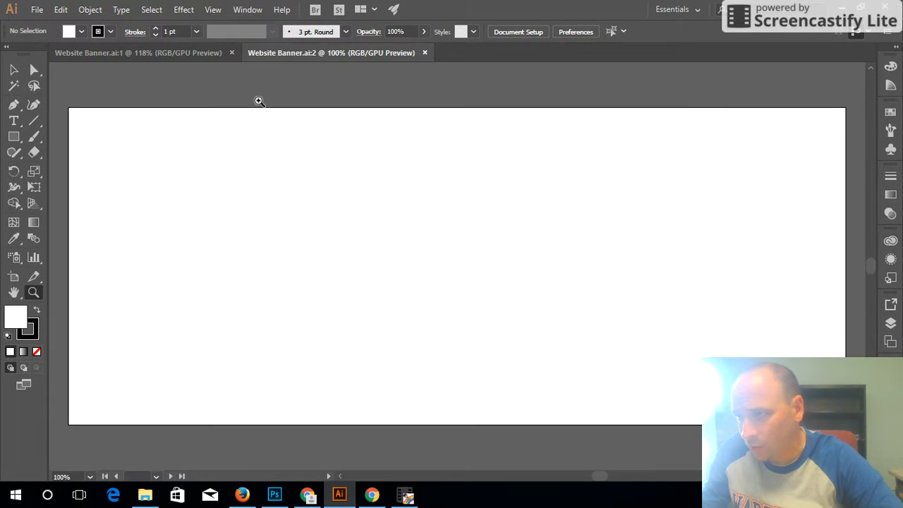
left_click(233, 52)
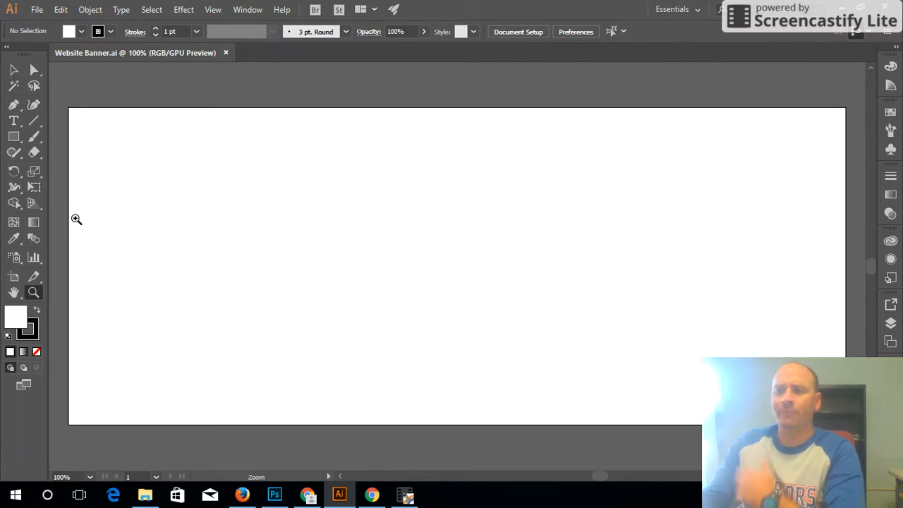
Select the Type tool in the Tools panel.
left_click(14, 121)
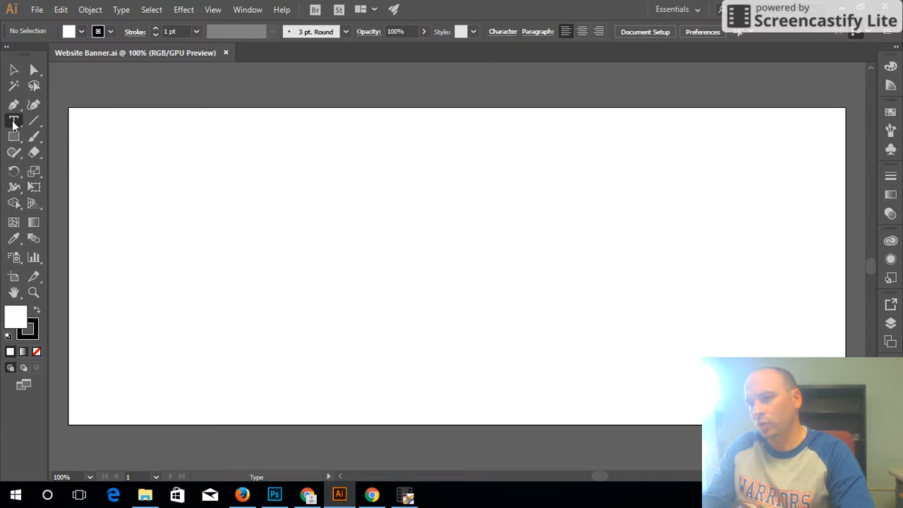
Type the owner's name at the top-left, scale it to about 107.64 pt, and move it toward the top centre.
left_click(132, 150)
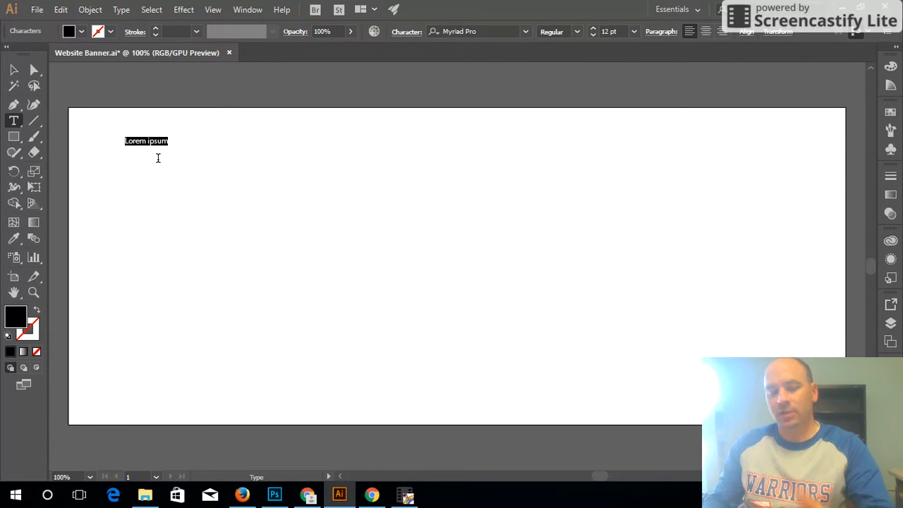
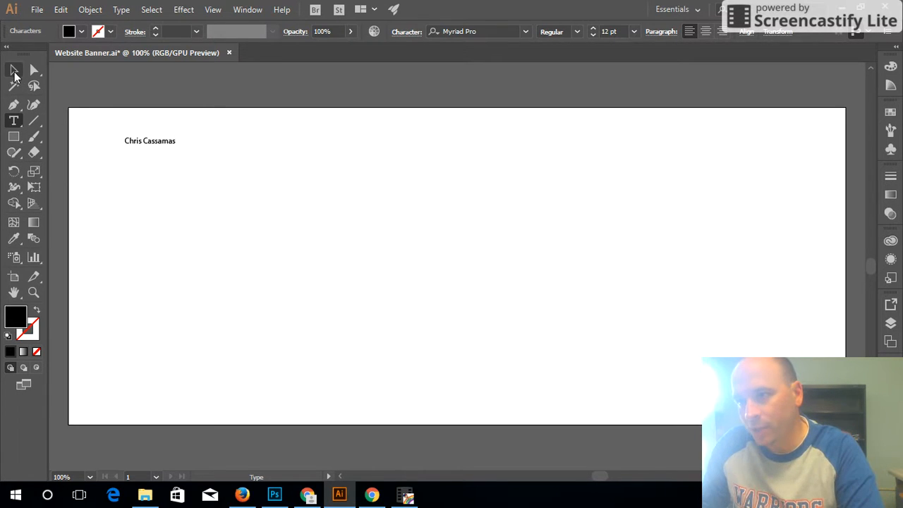
left_click(15, 72)
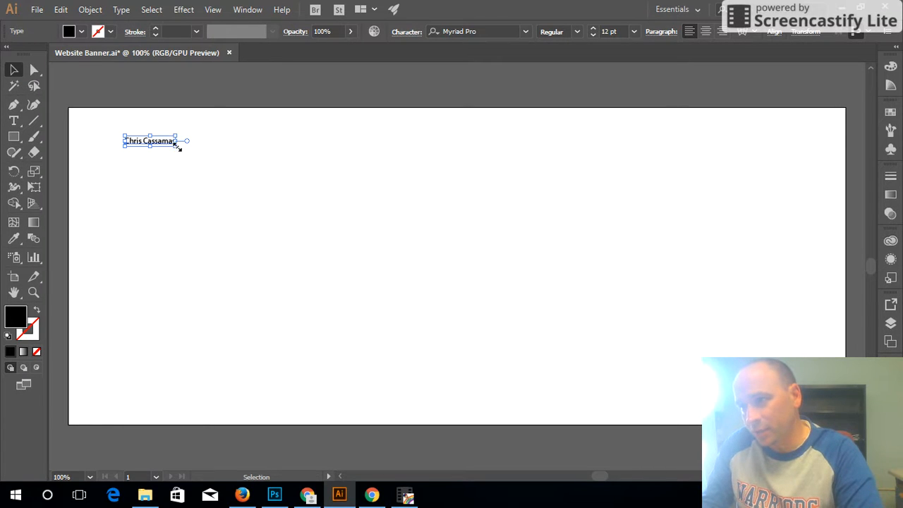
left_click_drag(177, 147, 578, 223)
left_click_drag(463, 196, 523, 182)
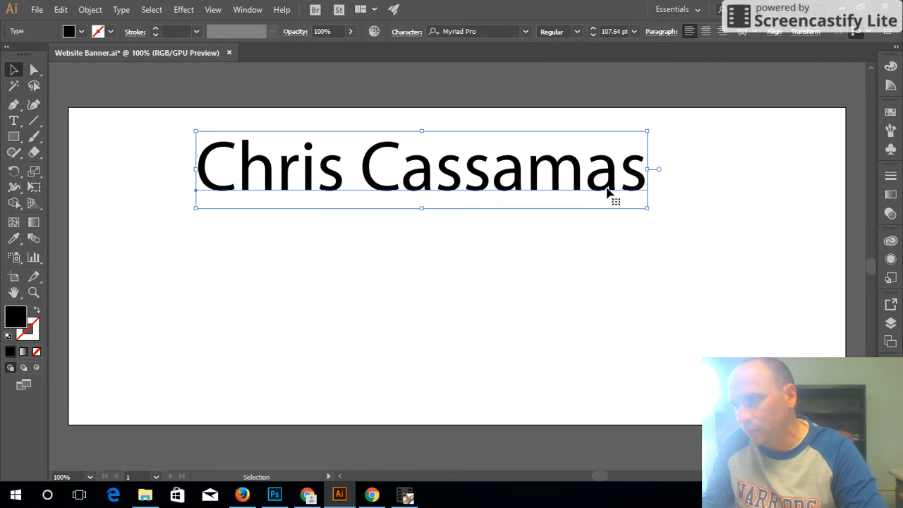
Apply Rockwell Extra Bold to the name and drag it left across the top of the banner.
left_click(525, 31)
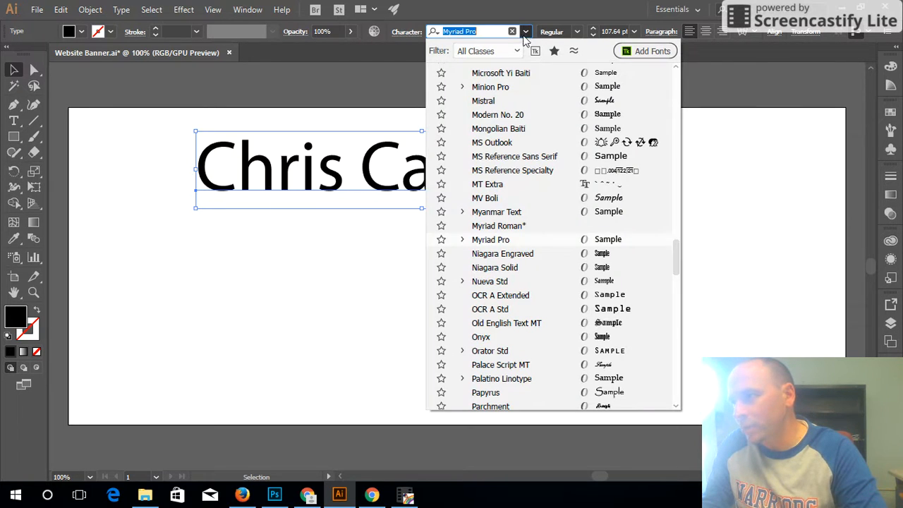
scroll(564, 311, "down", 5)
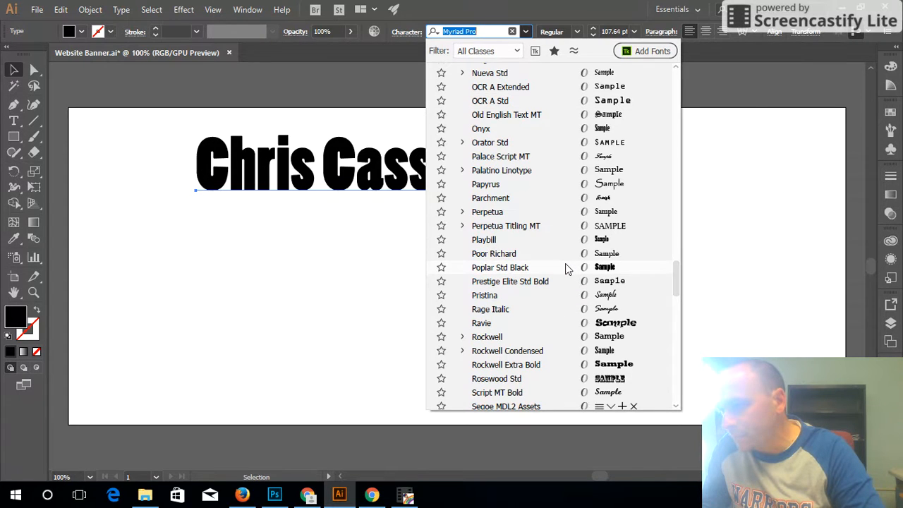
scroll(565, 267, "down", 1)
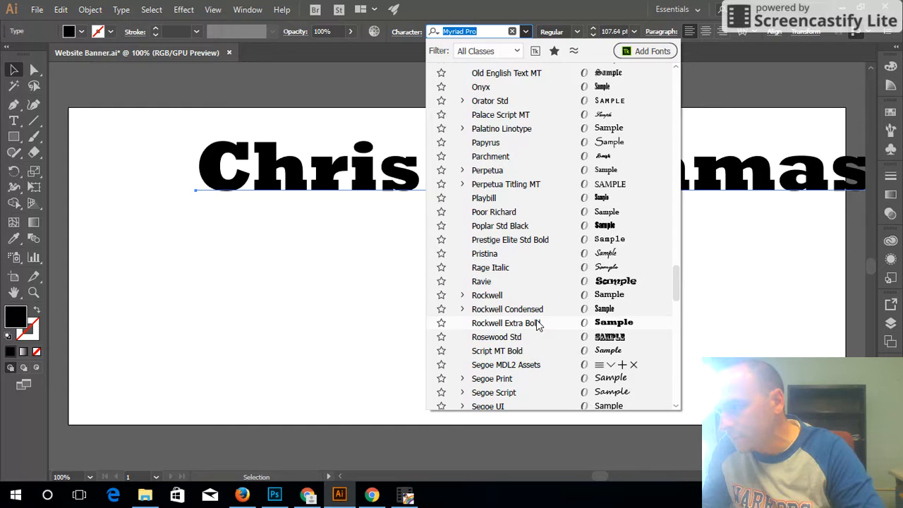
left_click(537, 324)
left_click_drag(396, 182, 314, 172)
left_click(83, 31)
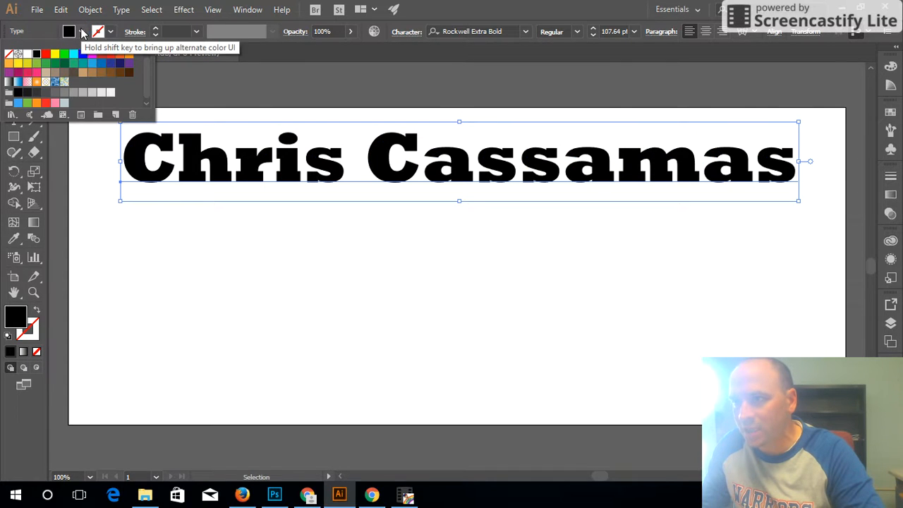
Fill the name green with a dark 4 pt stroke, then start a new text line below it.
left_click(38, 65)
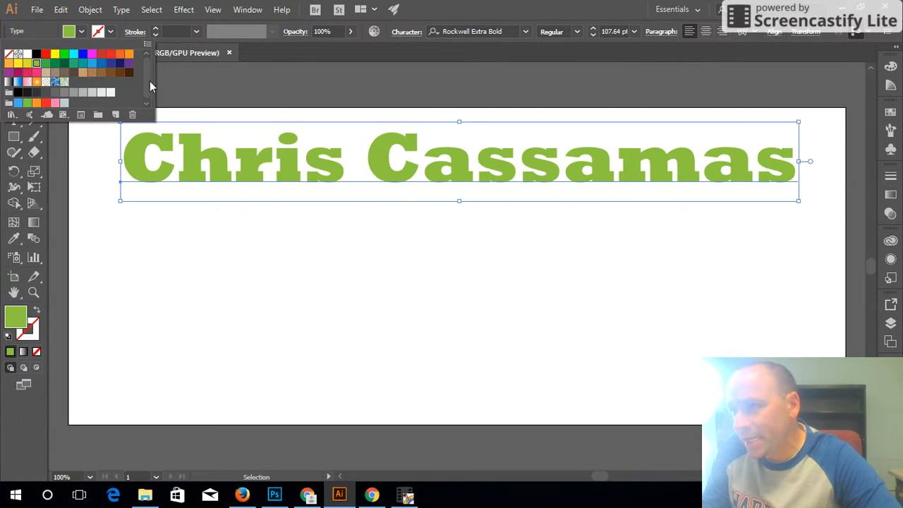
left_click(110, 32)
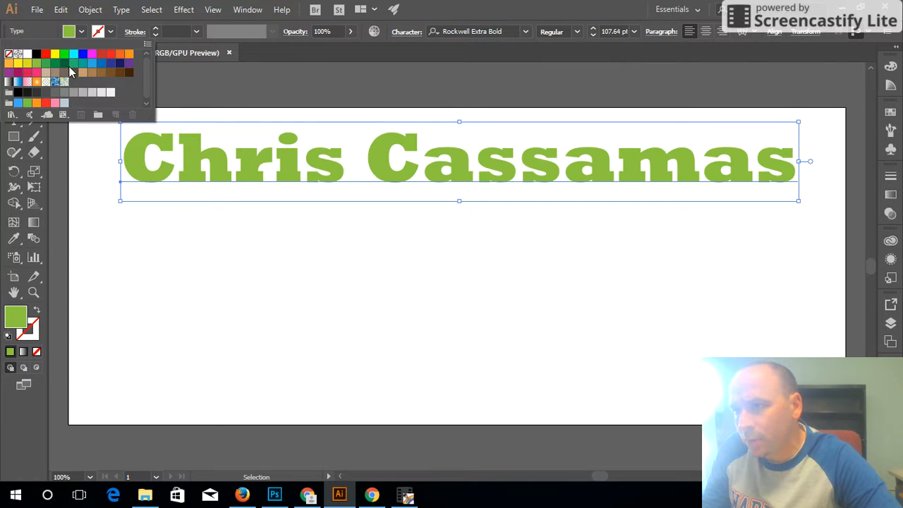
left_click(25, 97)
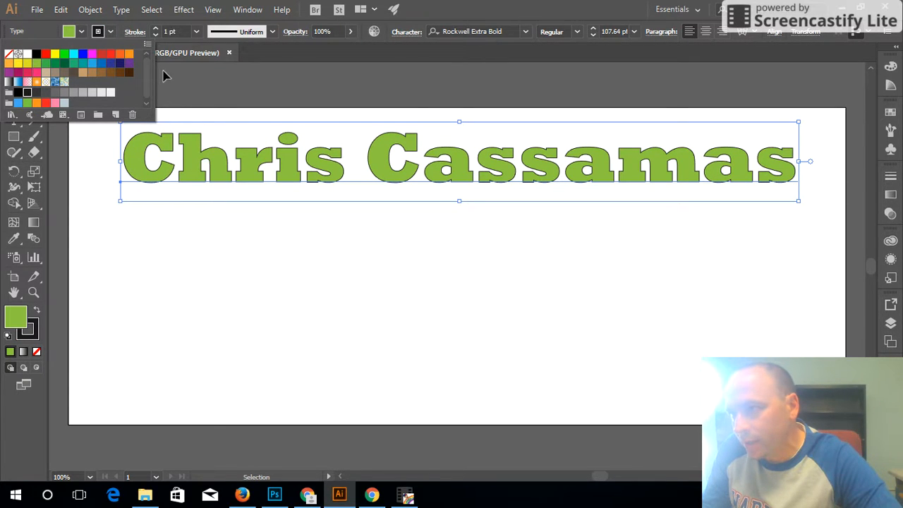
left_click(156, 33)
left_click(156, 33)
left_click(156, 33)
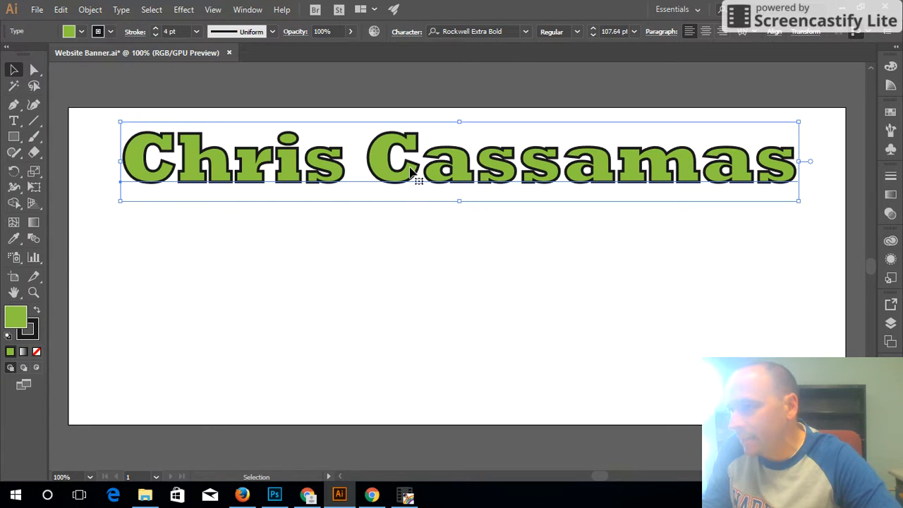
left_click(13, 120)
left_click(233, 343)
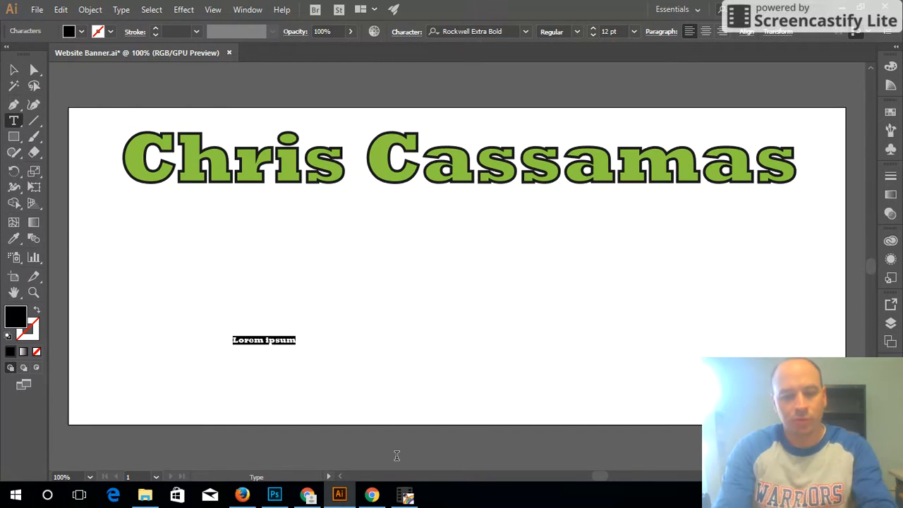
Replace the placeholder with the subtitle 'Intro to Computer Graphics', fixing a capital-O typo.
key("BackSpace")
type("Intro to COmputer Gaphics")
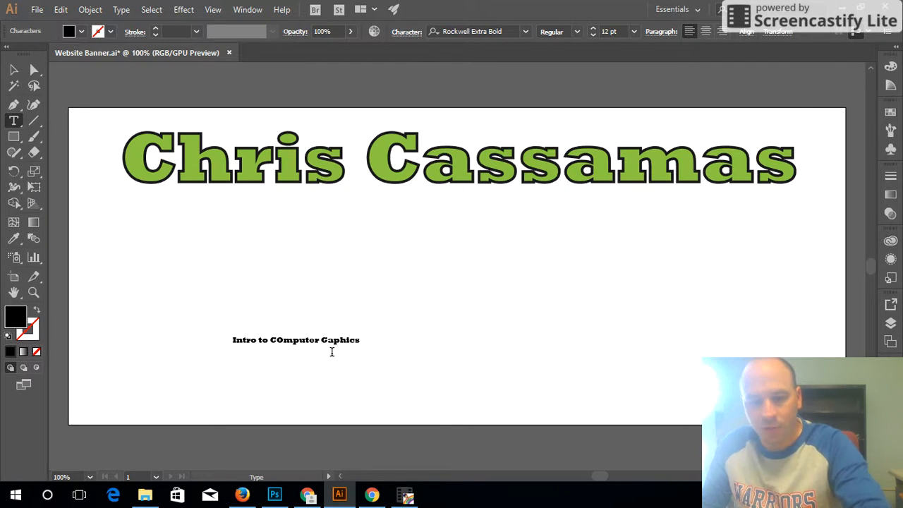
type("r")
left_click(284, 341)
key("BackSpace")
type("o")
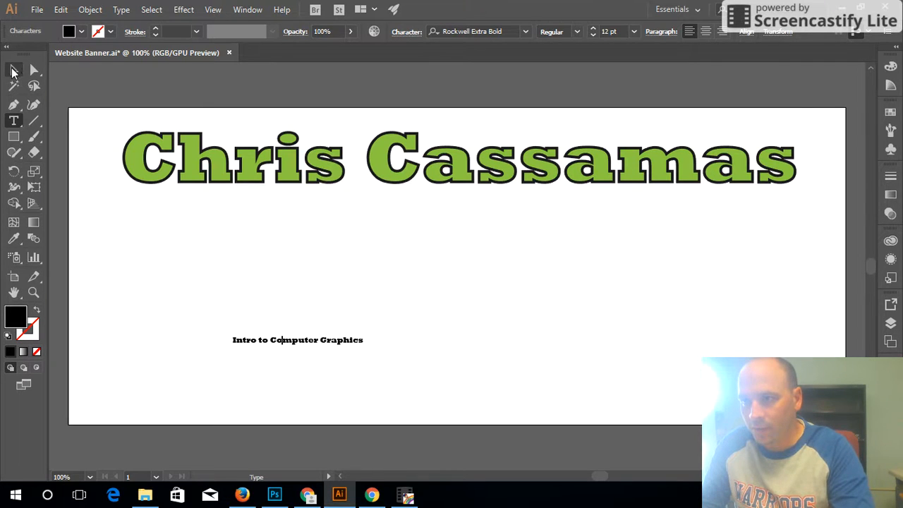
Scale the subtitle to about 33.88 pt and move it just beneath the green name.
left_click(13, 70)
left_click_drag(367, 348, 604, 435)
left_click_drag(396, 354, 418, 214)
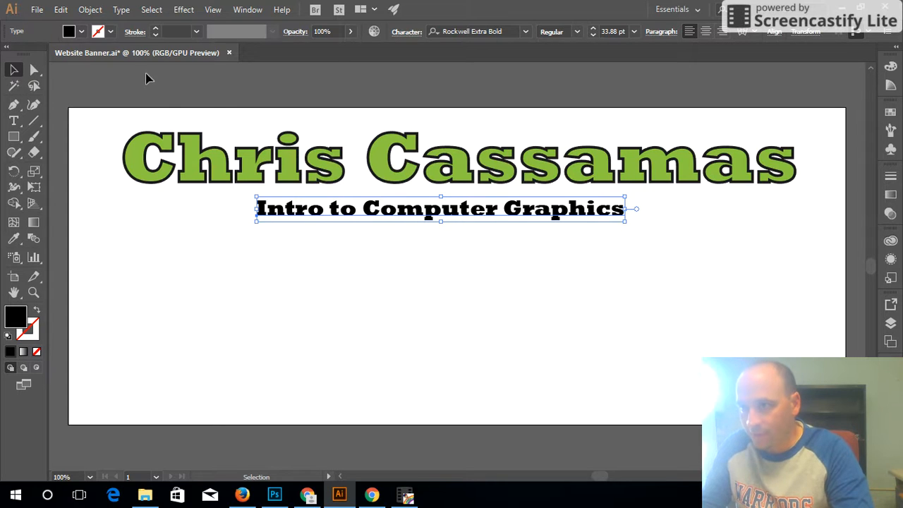
Give the subtitle a dark grey fill and try a green 2 pt outline.
left_click(81, 32)
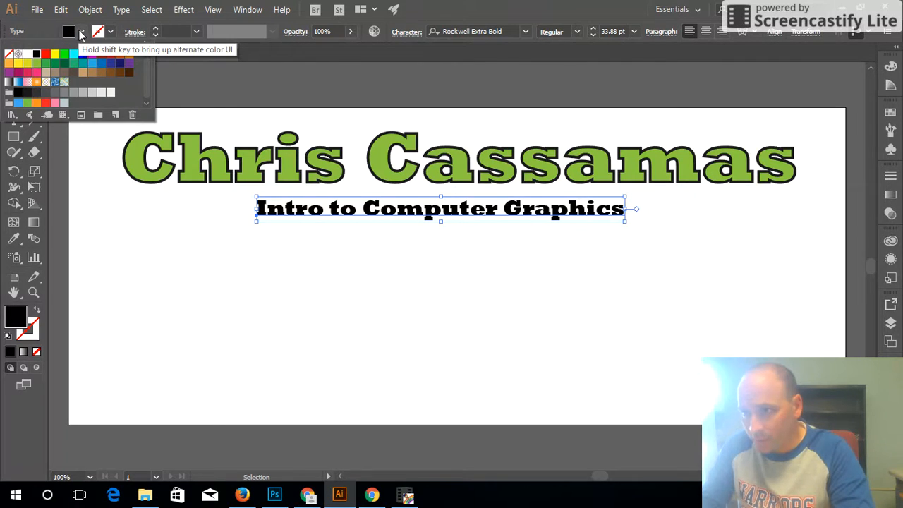
left_click(29, 96)
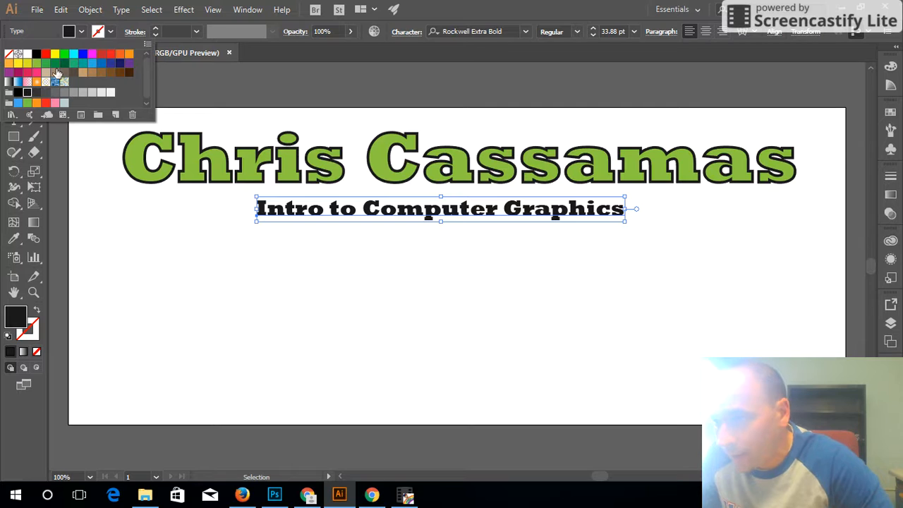
left_click(111, 32)
left_click(111, 32)
left_click(35, 67)
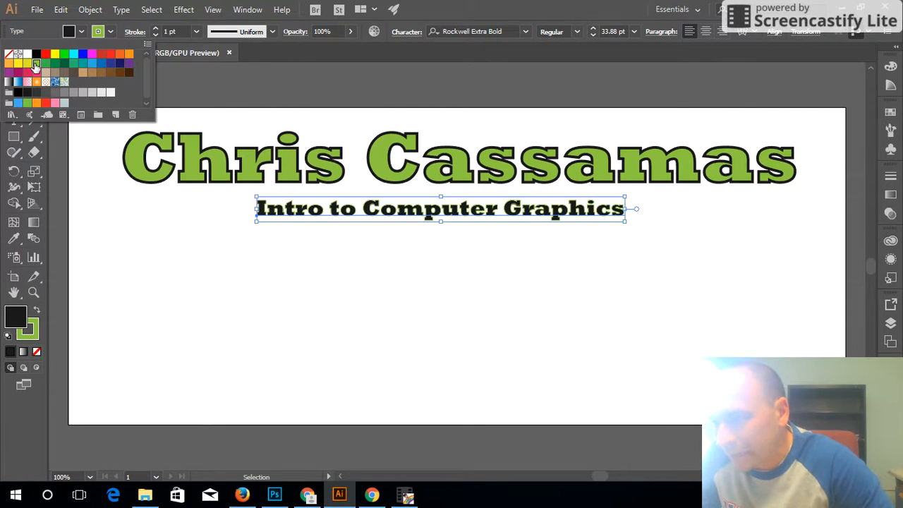
left_click(157, 30)
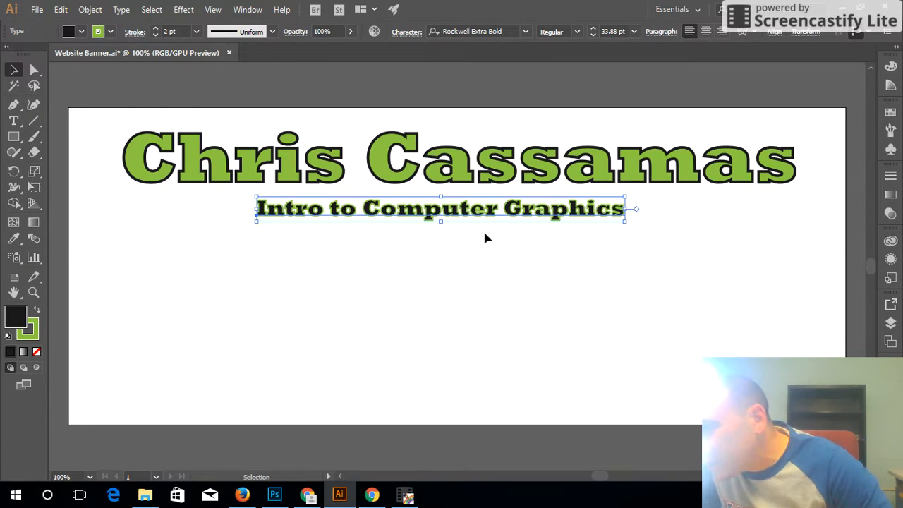
Set the subtitle's stroke to None and deselect it.
left_click(115, 30)
left_click(9, 53)
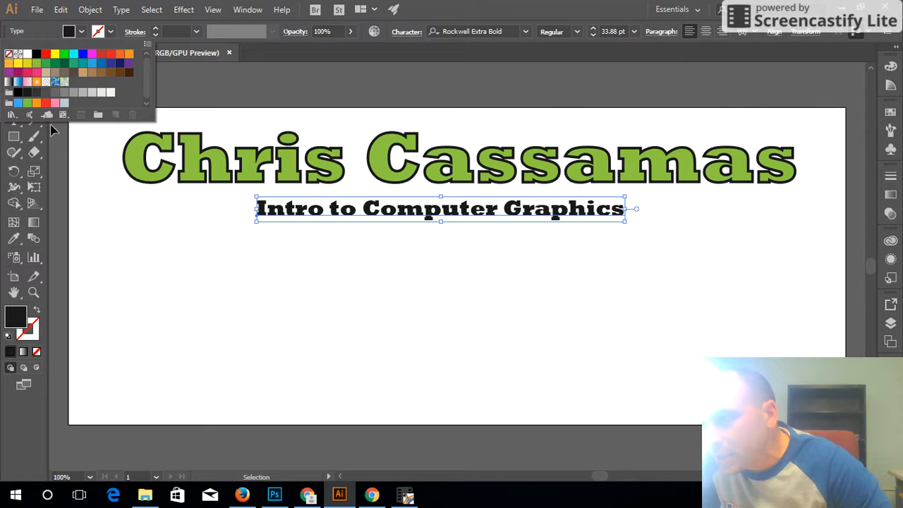
left_click(330, 360)
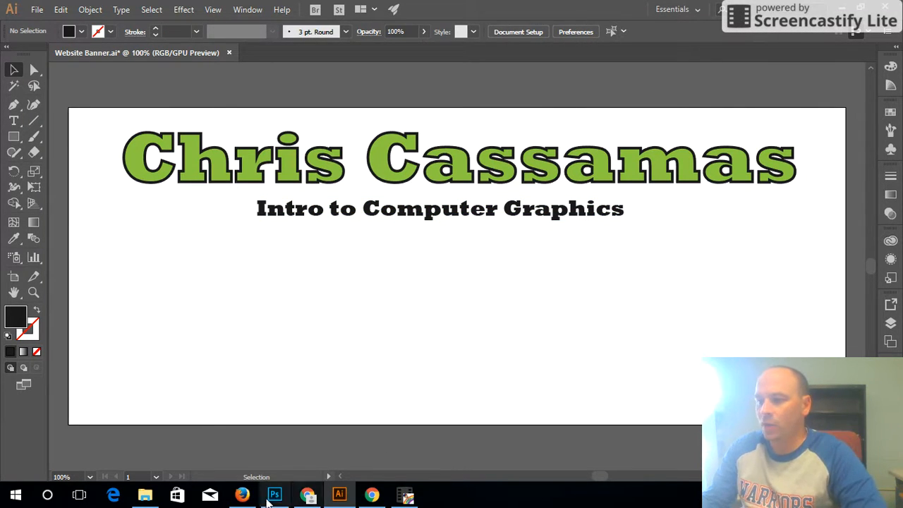
mouse_move(247, 503)
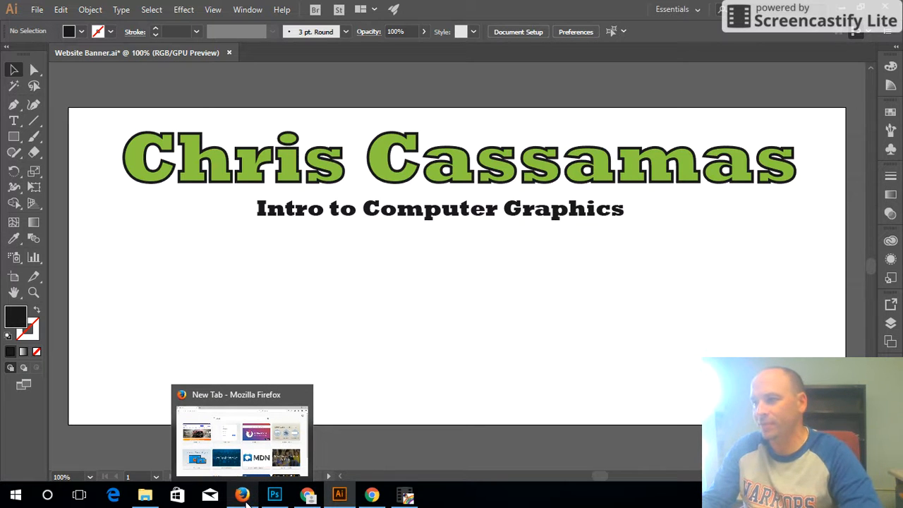
Search 'Patritos logo' from the Firefox address bar and switch to Yahoo image results.
left_click(246, 498)
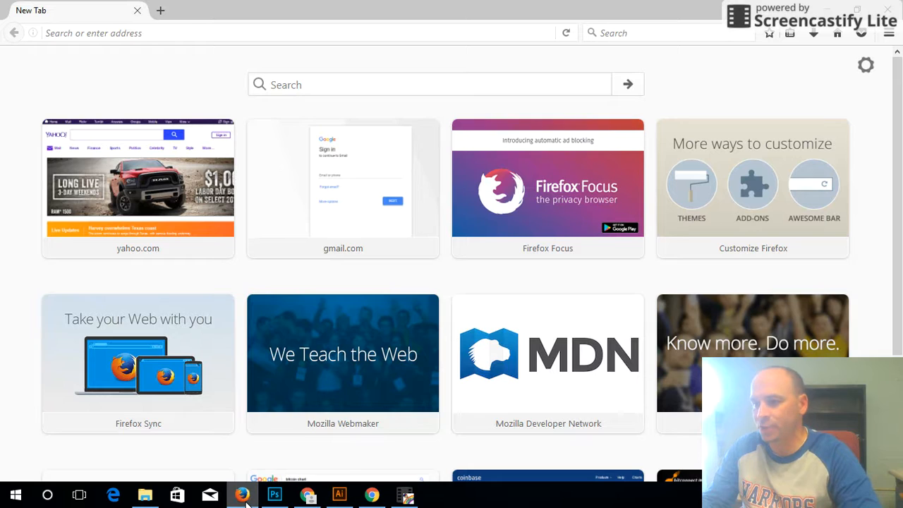
left_click(320, 35)
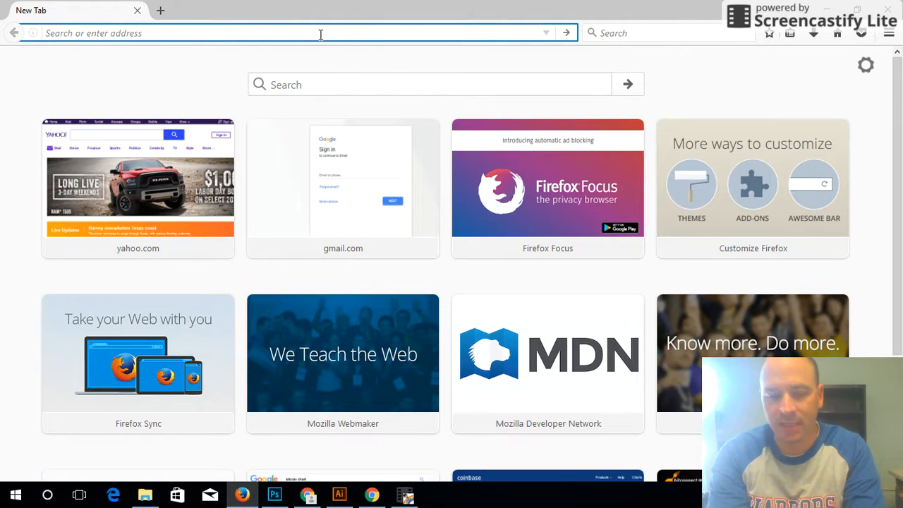
type("Patritos lo")
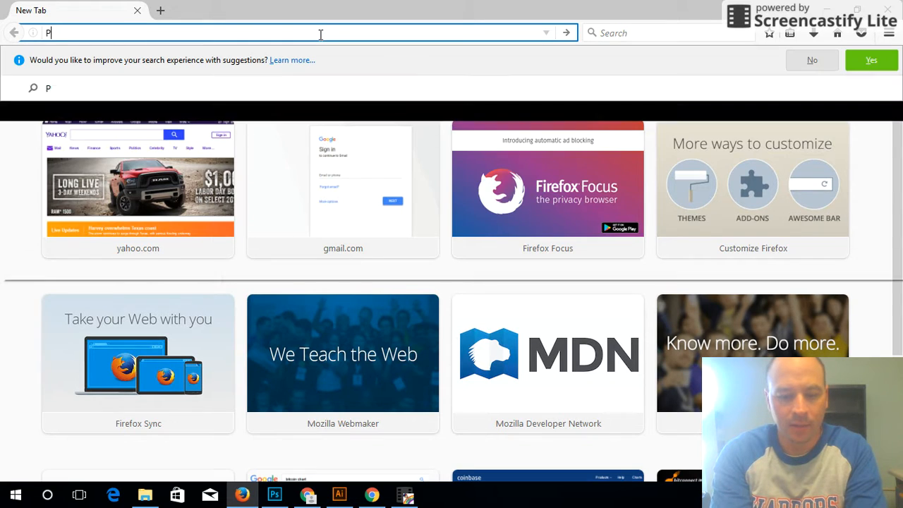
type("go")
key("Return")
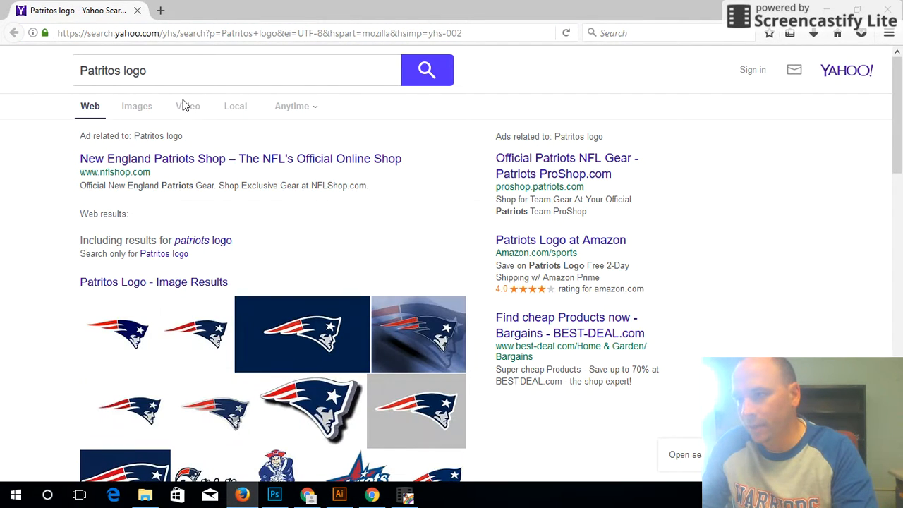
left_click(136, 110)
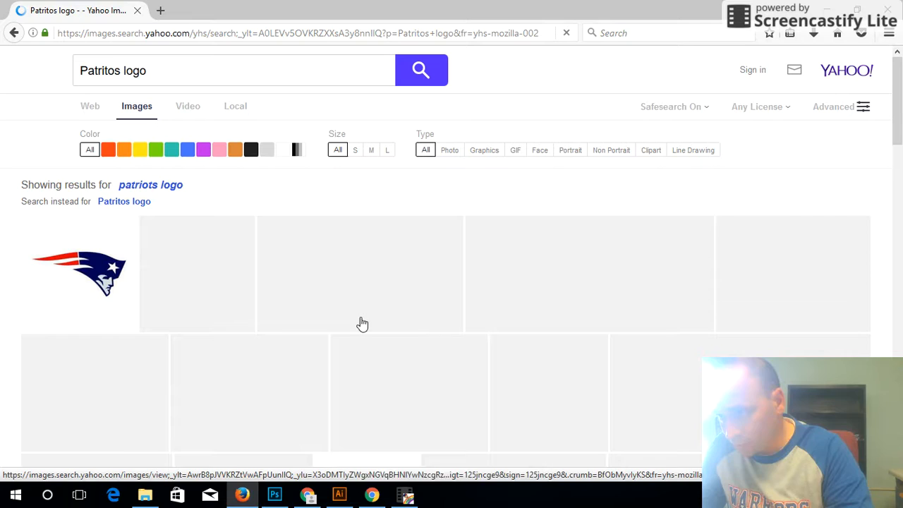
Open the NE Patriots logo preview, copy the image, and return to Illustrator.
scroll(669, 384, "down", 6)
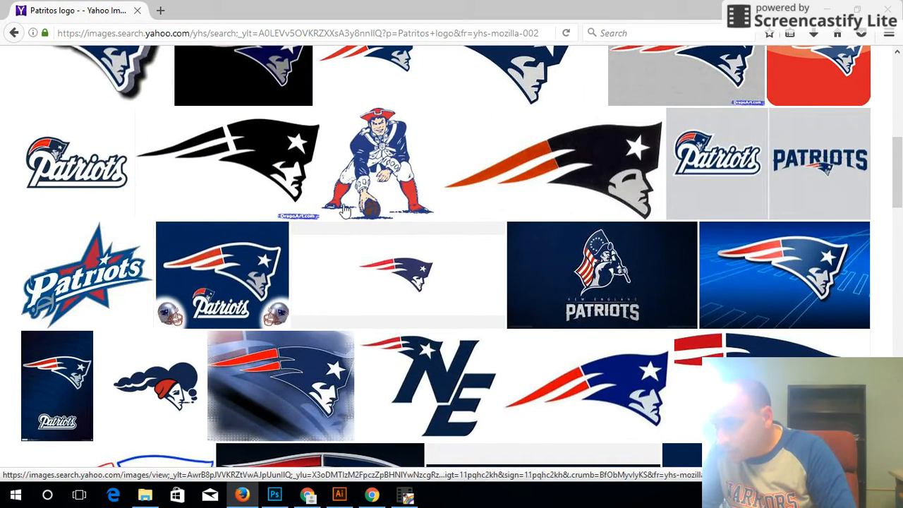
scroll(452, 274, "down", 1)
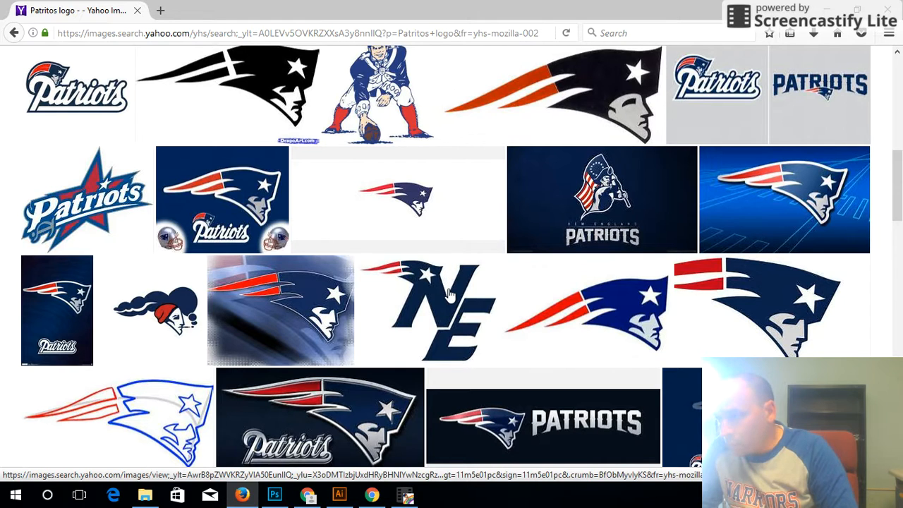
right_click(449, 293)
left_click(450, 293)
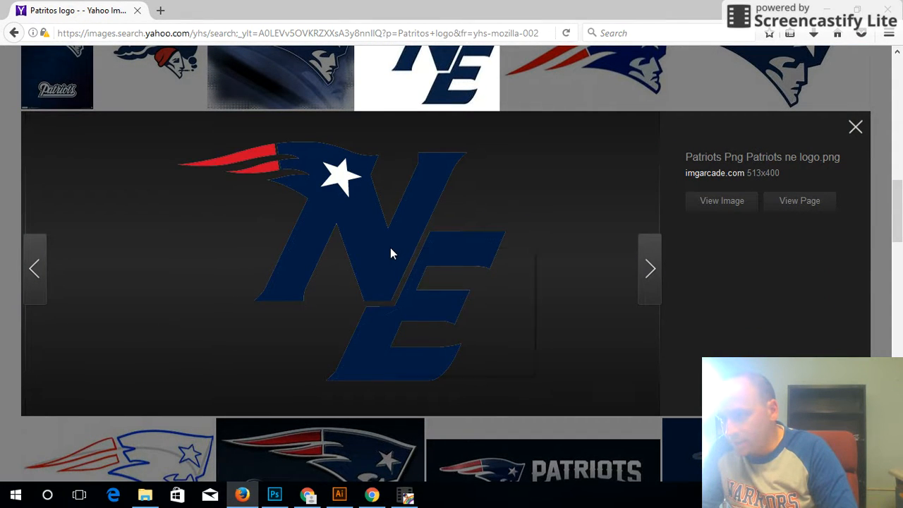
right_click(390, 247)
left_click(435, 277)
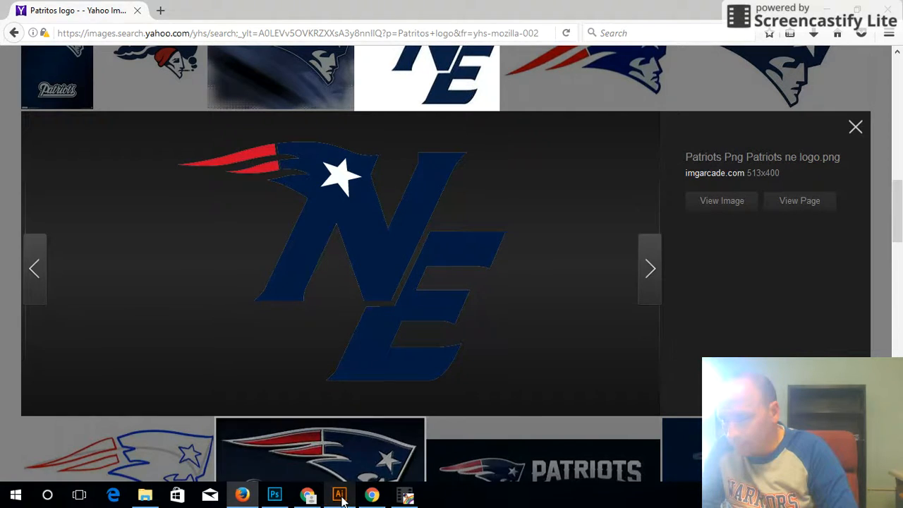
key("alt+Tab")
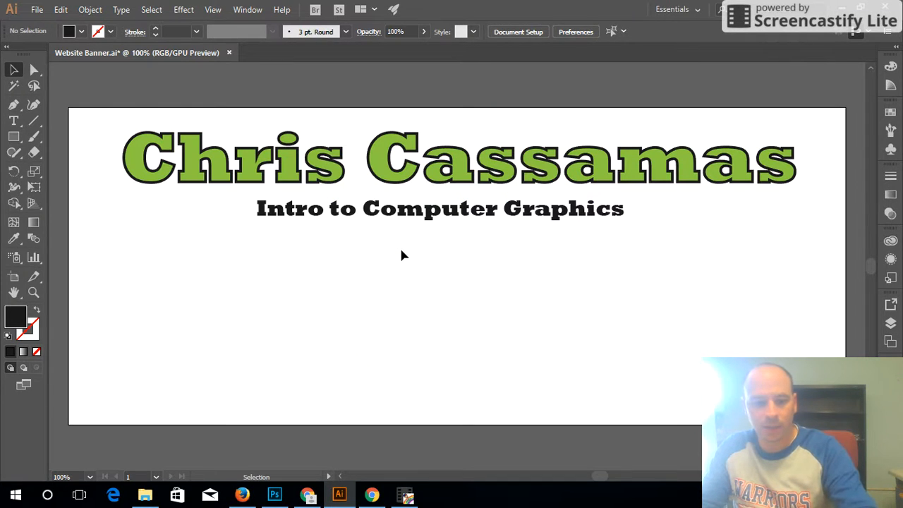
Paste the copied NE Patriots logo, scale it down, and place it left beneath the subtitle.
left_click(61, 8)
left_click(81, 88)
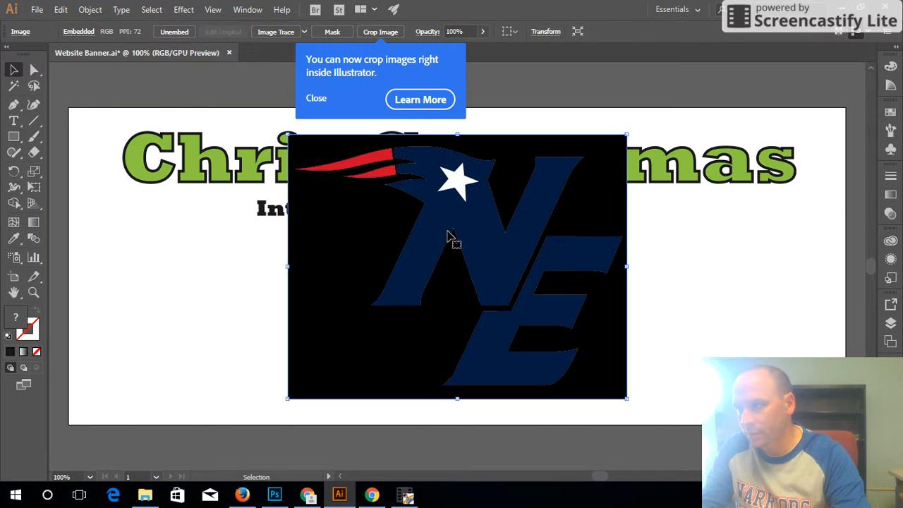
left_click_drag(626, 135, 477, 252)
left_click_drag(413, 335, 226, 318)
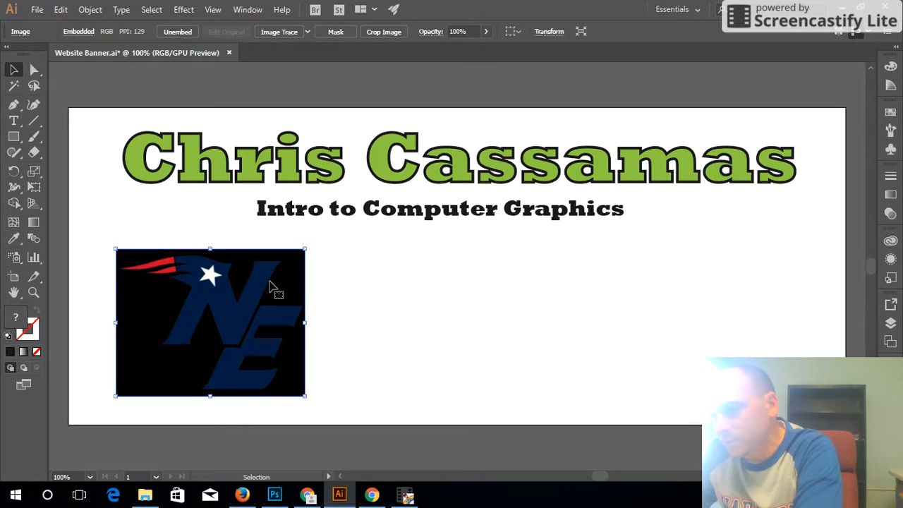
left_click_drag(218, 315, 210, 303)
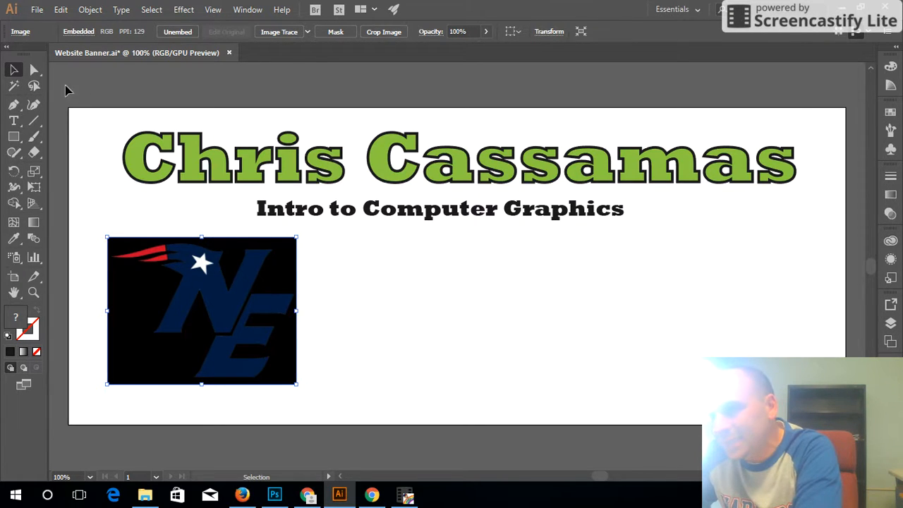
mouse_move(157, 295)
left_mouse_down()
mouse_move(146, 288)
mouse_move(141, 303)
left_mouse_up()
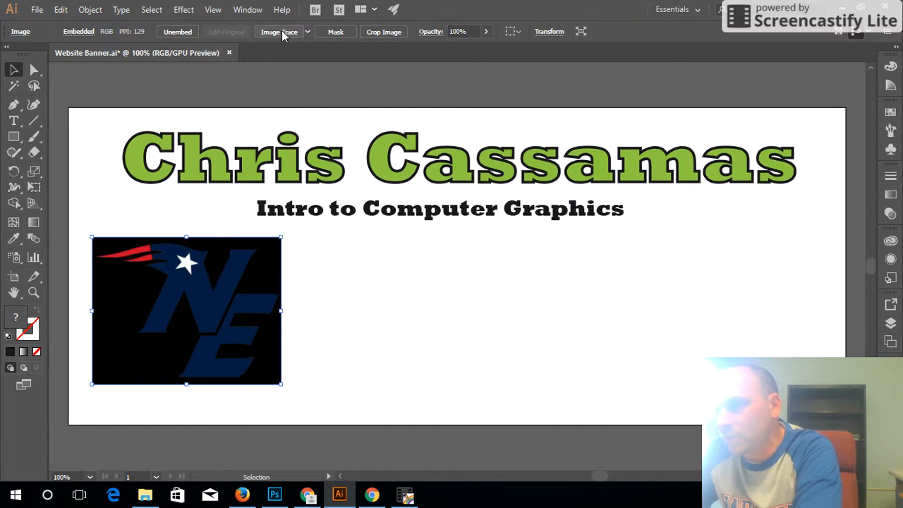
Trace the NE logo with default settings, then undo that tracing.
left_click(308, 32)
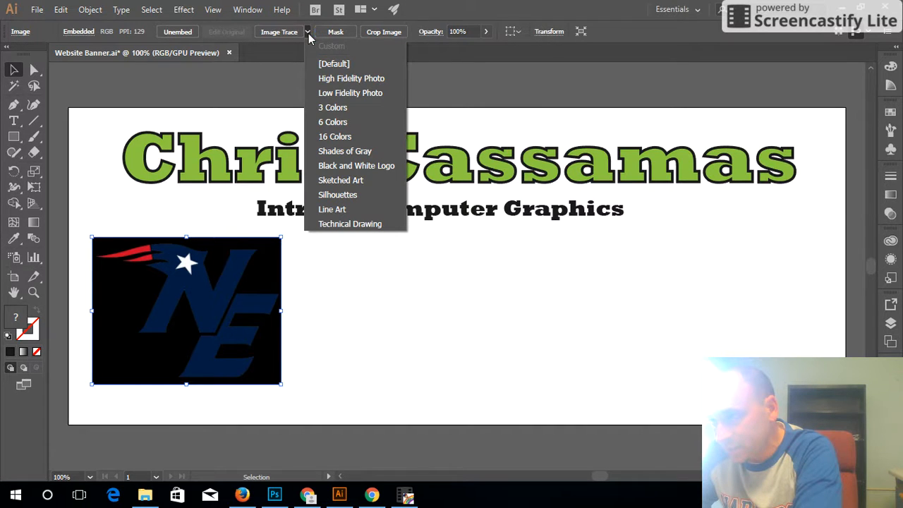
left_click(290, 34)
left_click(290, 33)
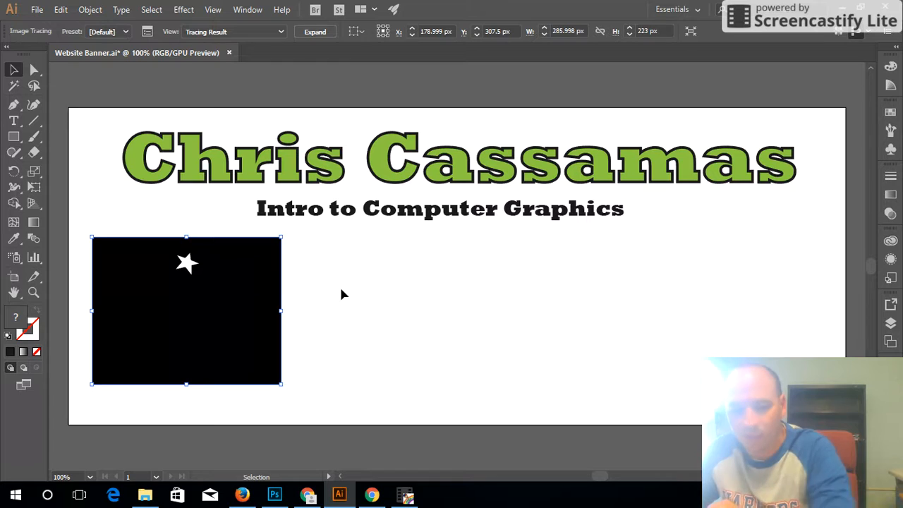
left_click(61, 9)
left_click(98, 25)
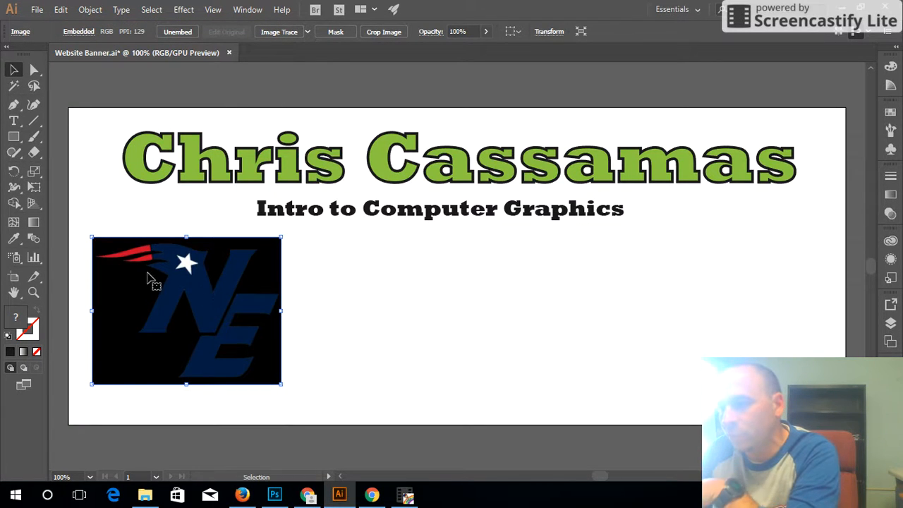
Trace the NE logo with the 6 Colors preset and expand it into editable paths.
left_click(309, 32)
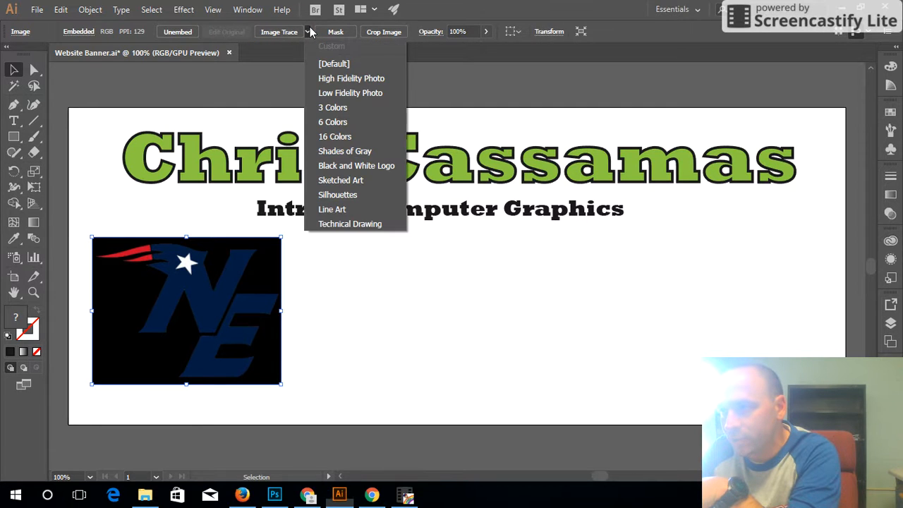
left_click(336, 124)
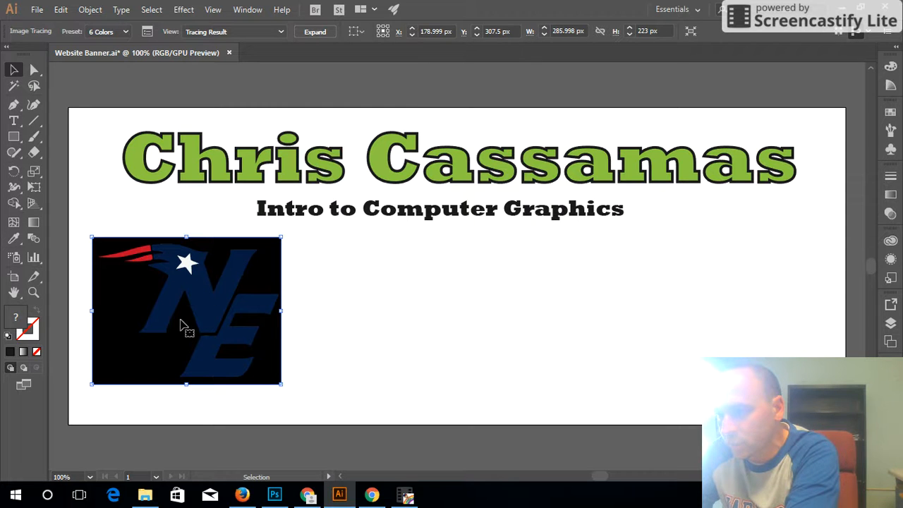
left_click(309, 32)
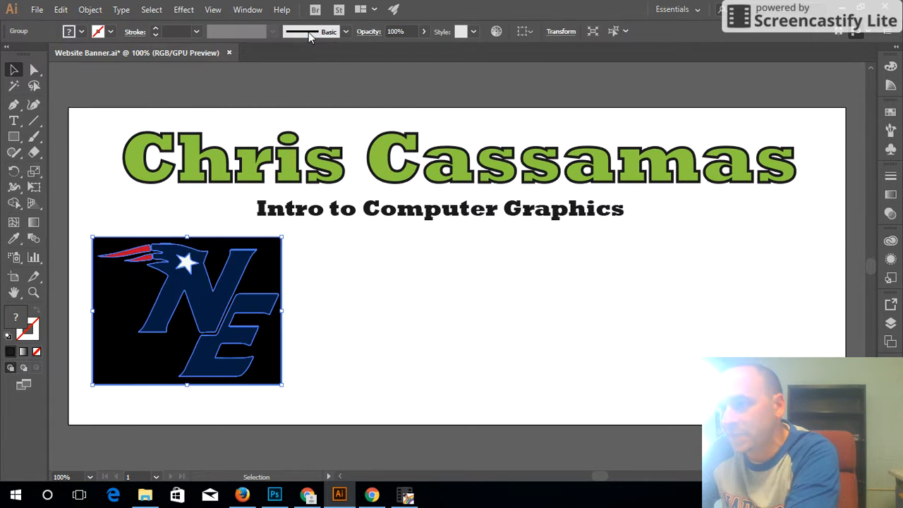
left_click(365, 291)
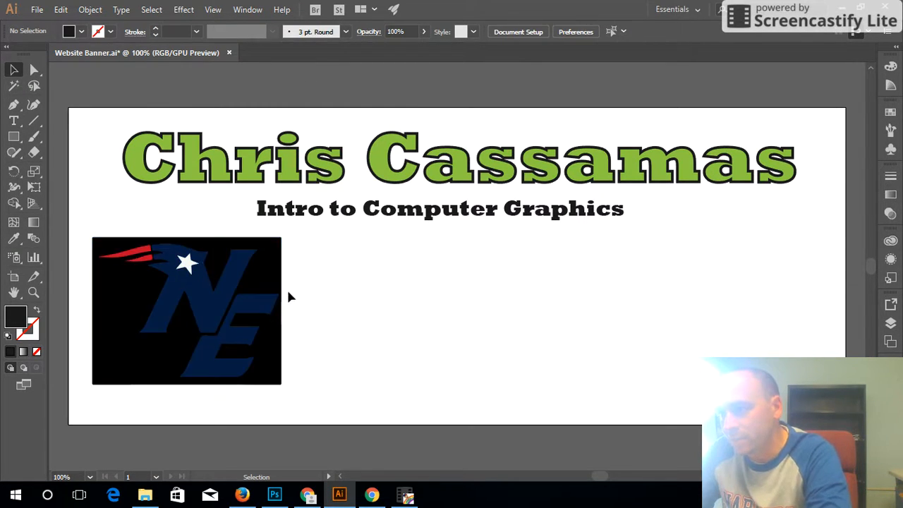
Delete the black background behind the NE logo, undoing an accidental move of the N shape.
left_click(37, 71)
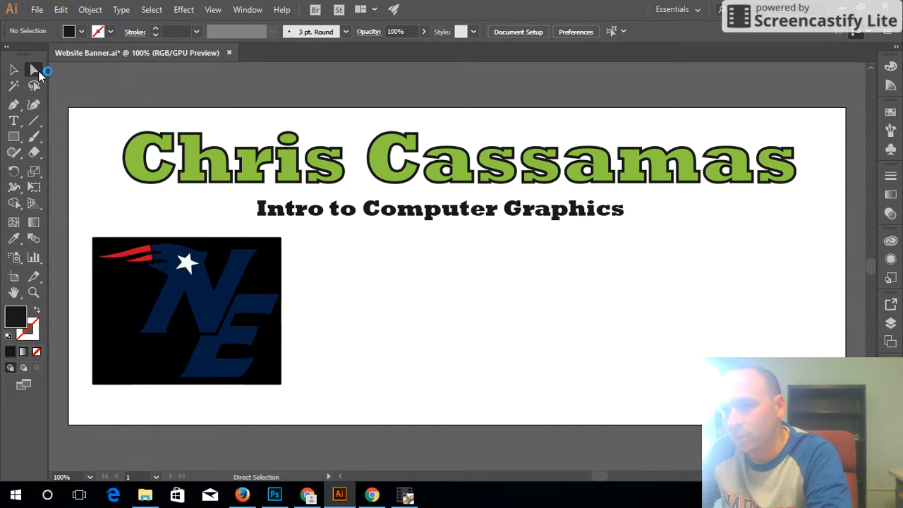
left_click(271, 256)
left_click(300, 258)
left_click(279, 251)
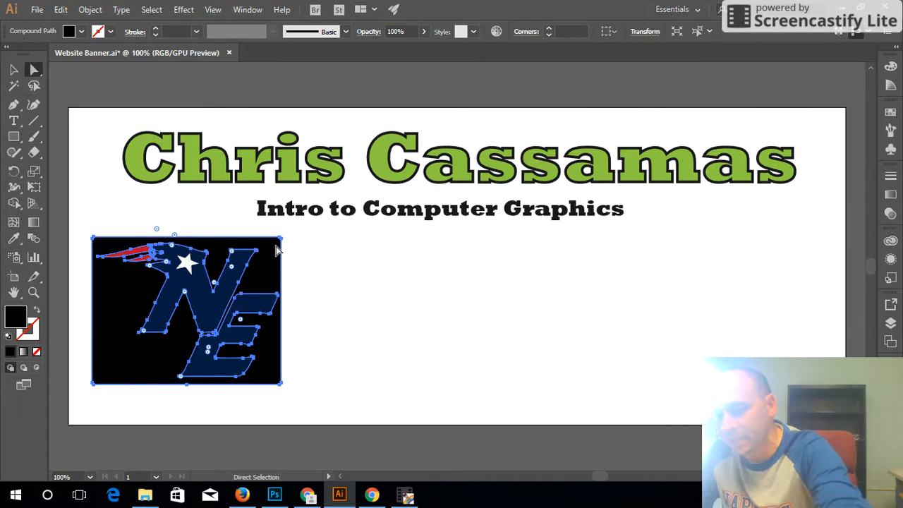
key("Delete")
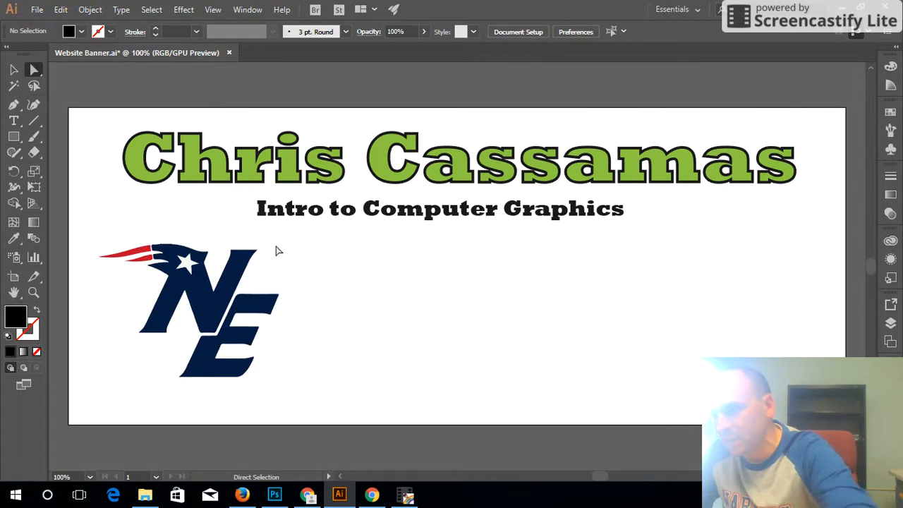
left_click(202, 309)
left_click_drag(202, 310, 306, 304)
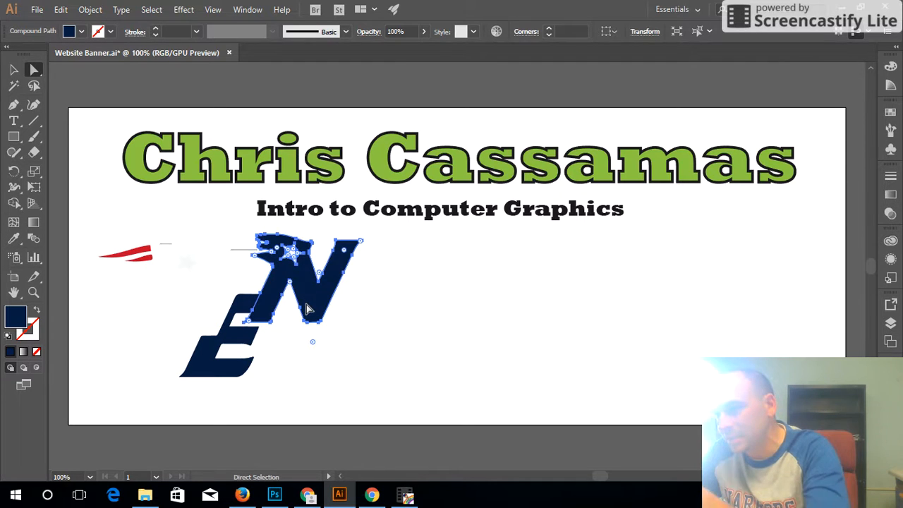
key("ctrl+z")
left_click(297, 246)
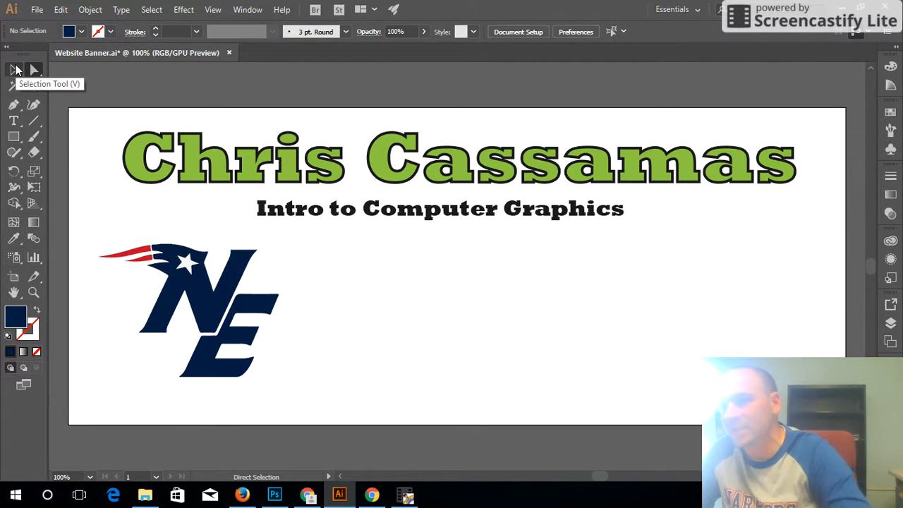
Move the whole NE logo to the banner's right side, level with the subtitle.
left_click(15, 70)
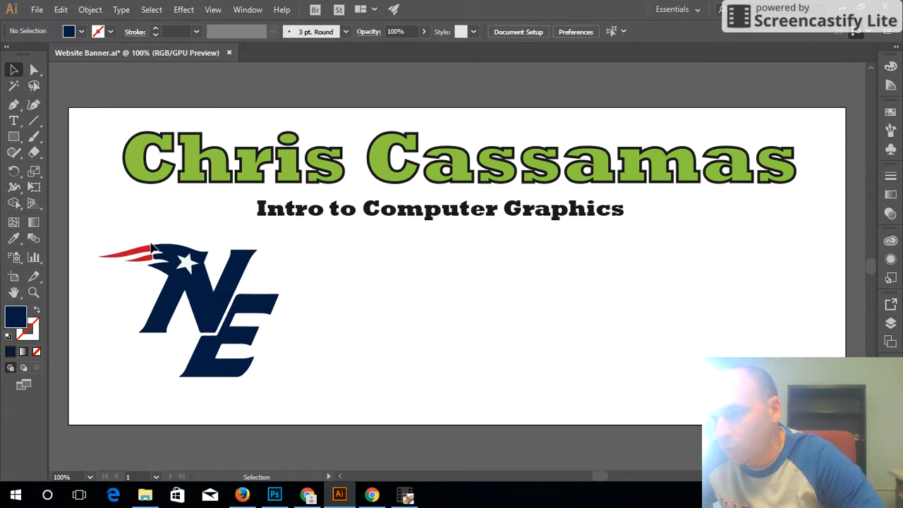
left_click_drag(199, 290, 761, 251)
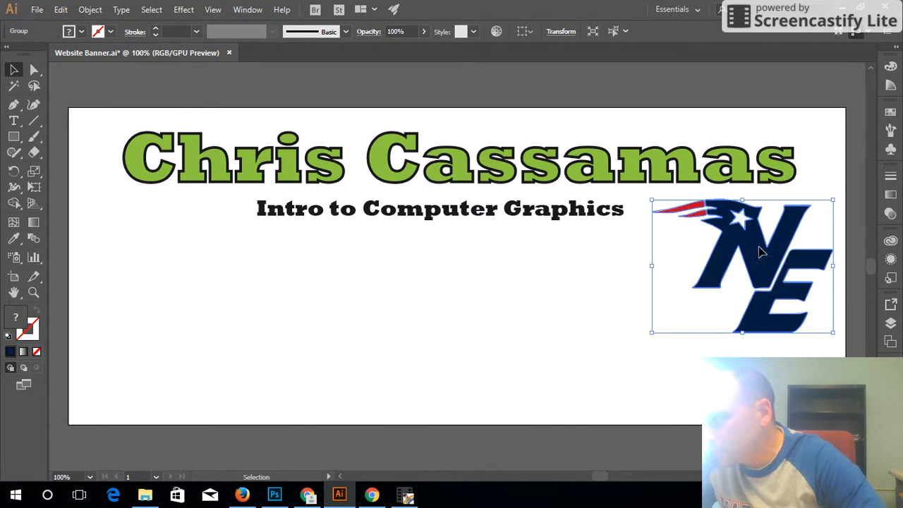
left_click(559, 367)
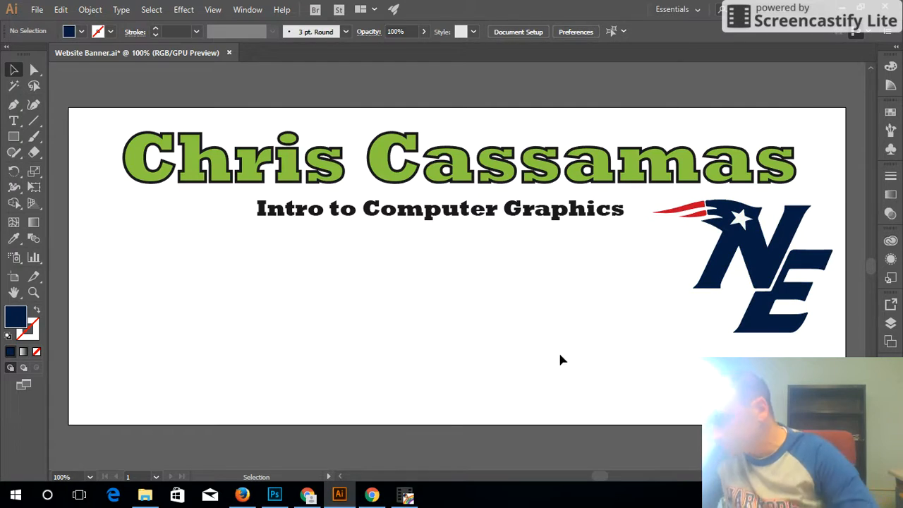
left_click(253, 498)
Search Yahoo Images for 'unh wildacts'.
scroll(302, 190, "up", 12)
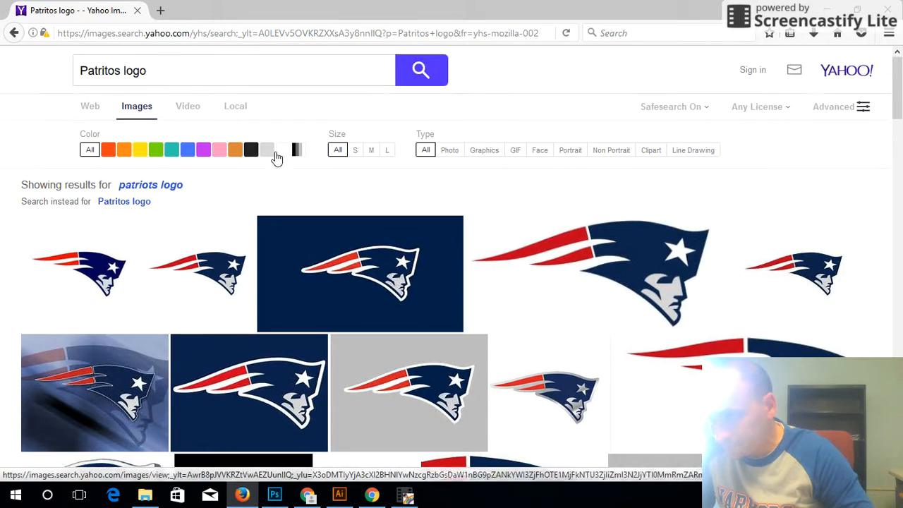
left_click_drag(191, 76, 28, 70)
type("unh wildac")
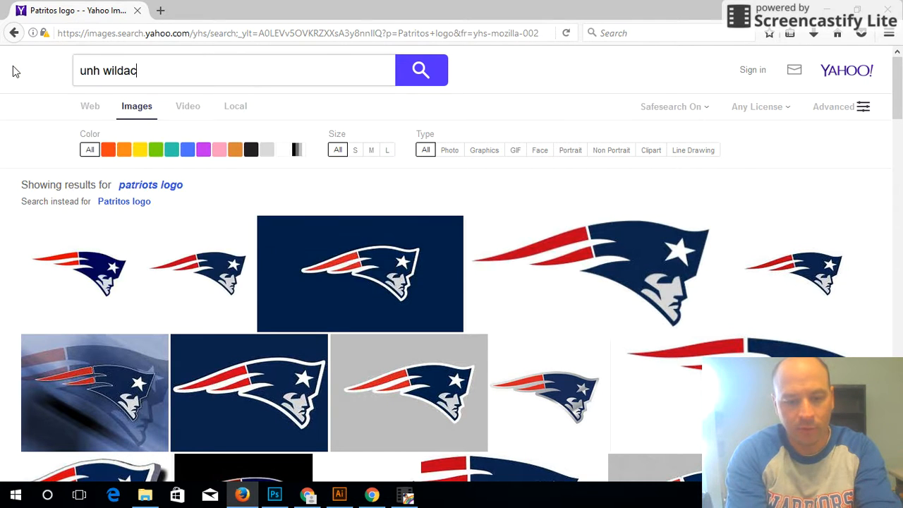
type("ts")
key("Return")
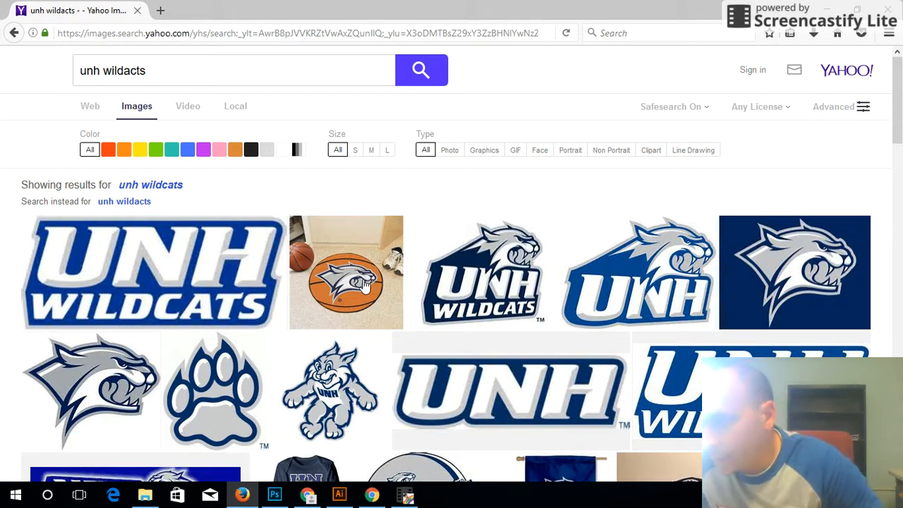
Enlarge the UNH Wildcats logo result and copy the image.
scroll(365, 284, "down", 2)
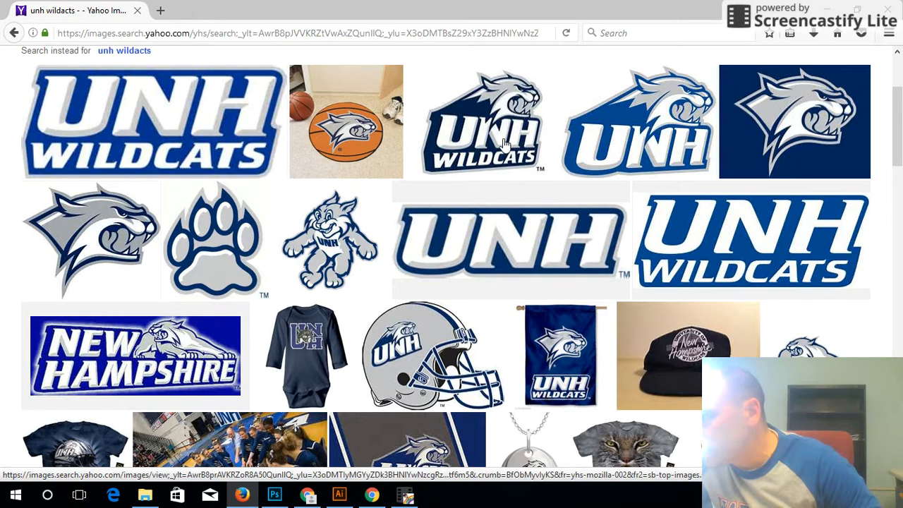
left_click(505, 144)
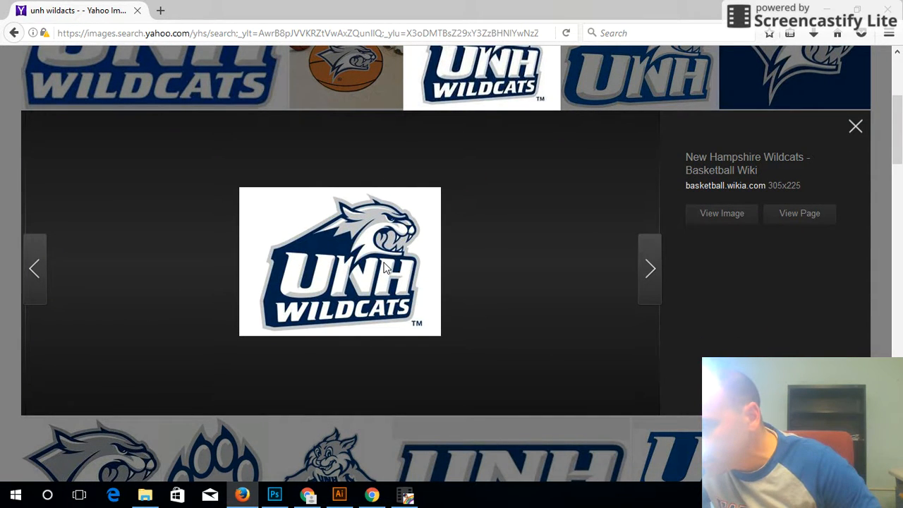
right_click(386, 266)
left_click(433, 289)
left_click(340, 495)
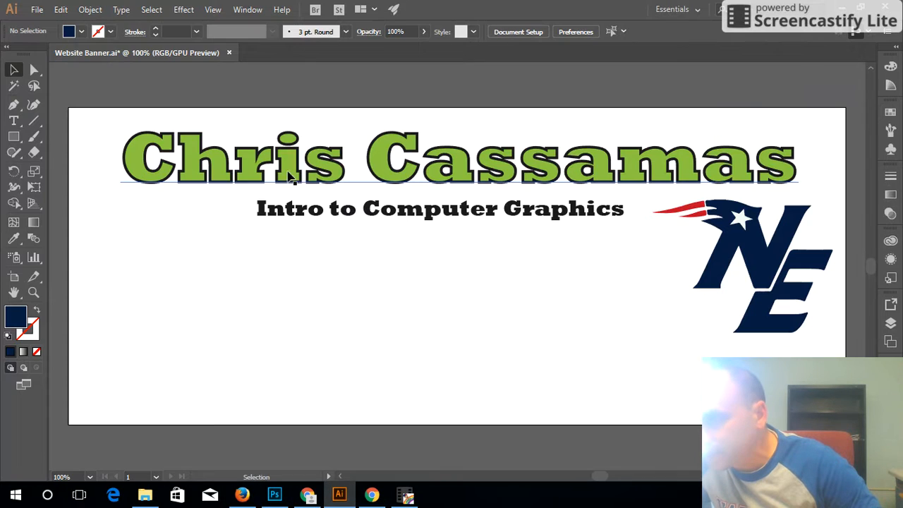
Paste the UNH Wildcats logo into Illustrator and place it at the banner's left, below the name.
left_click(62, 10)
left_click(100, 103)
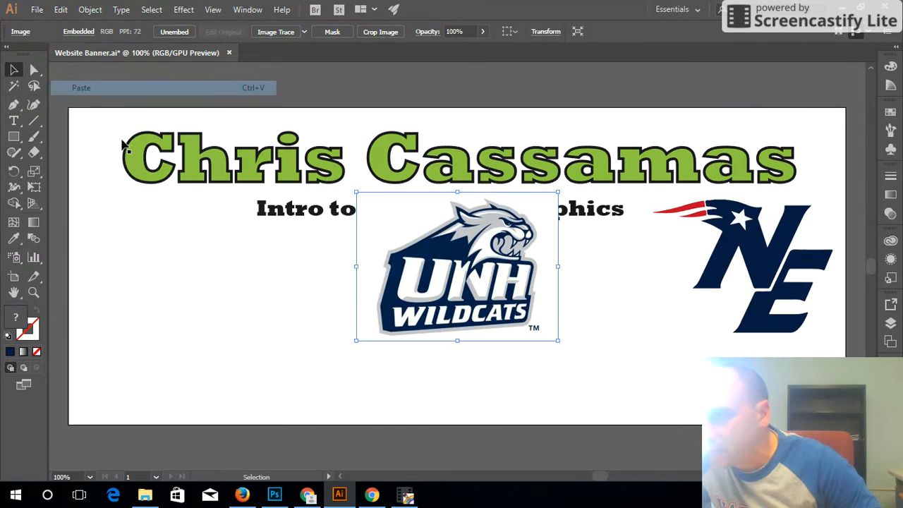
left_click_drag(494, 268, 291, 336)
left_click_drag(308, 303, 576, 465)
scroll(494, 391, "down", 3)
left_click(414, 409)
left_click_drag(563, 428, 288, 227)
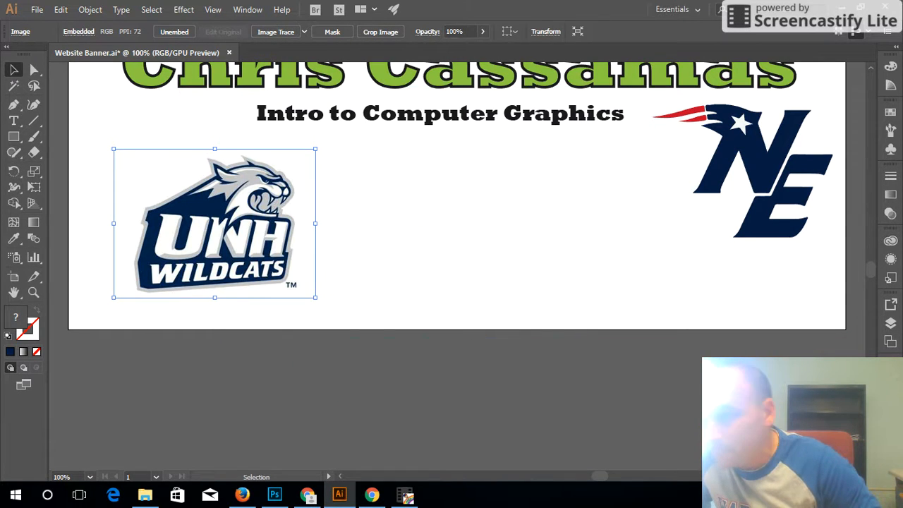
scroll(459, 324, "up", 3)
left_click_drag(260, 308, 256, 303)
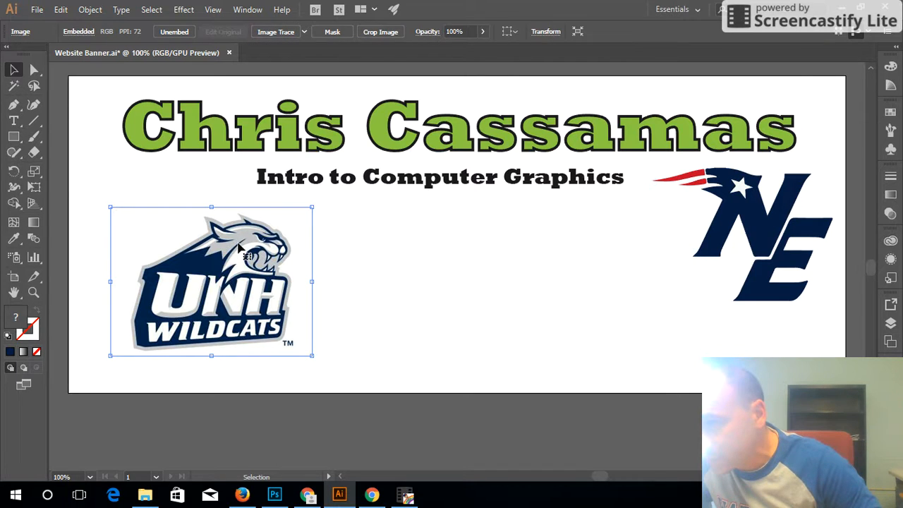
Trace the UNH logo with the 6 Colors preset and expand it into paths.
left_click(304, 31)
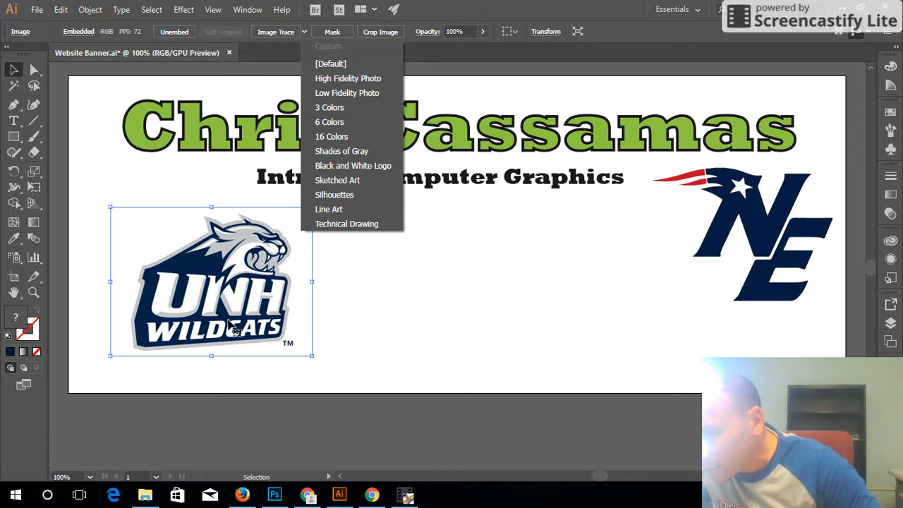
left_click(328, 123)
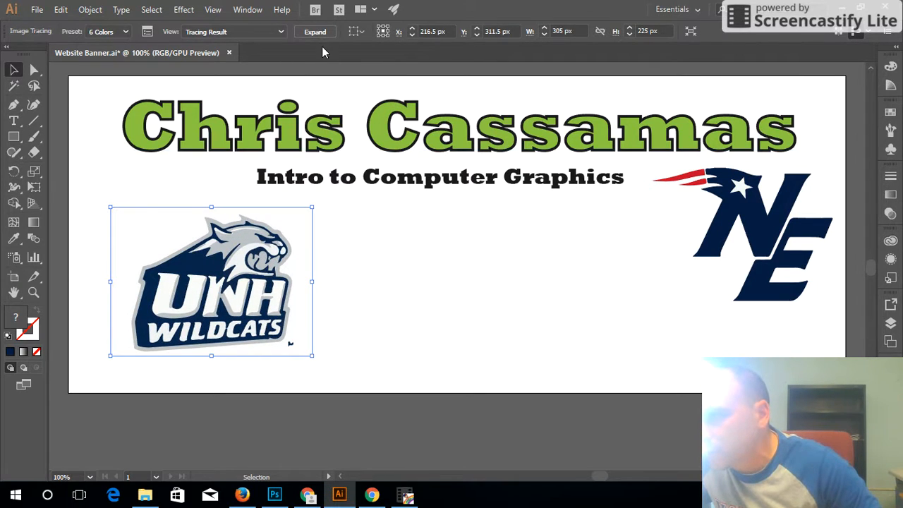
left_click(324, 32)
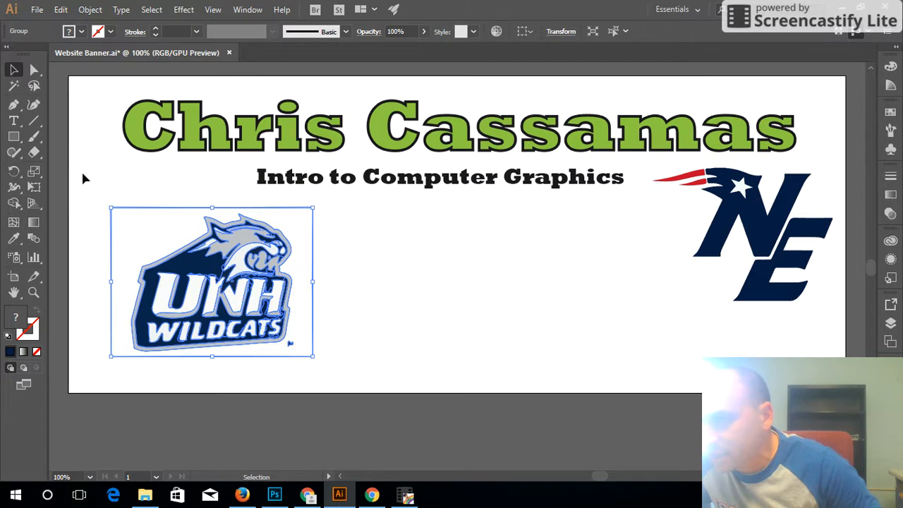
Delete the UNH logo's white background and the stray TM mark below it.
left_click(35, 72)
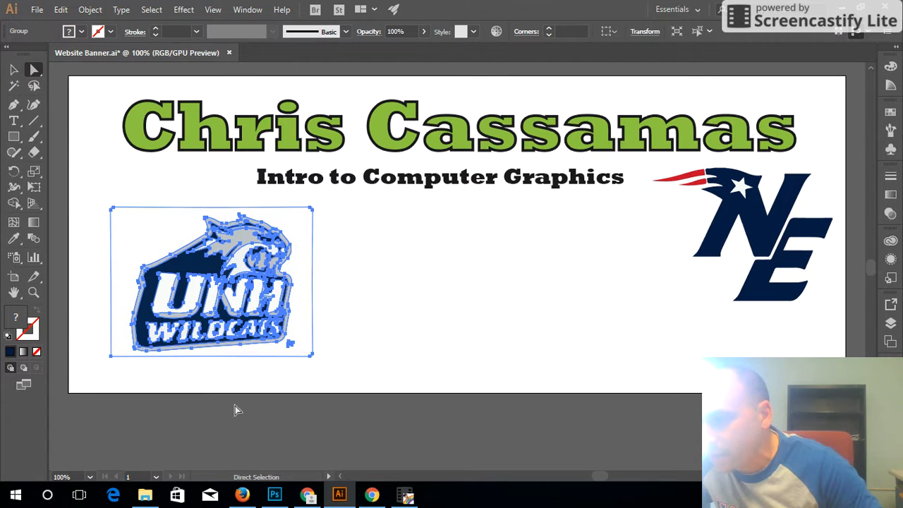
left_click(662, 391)
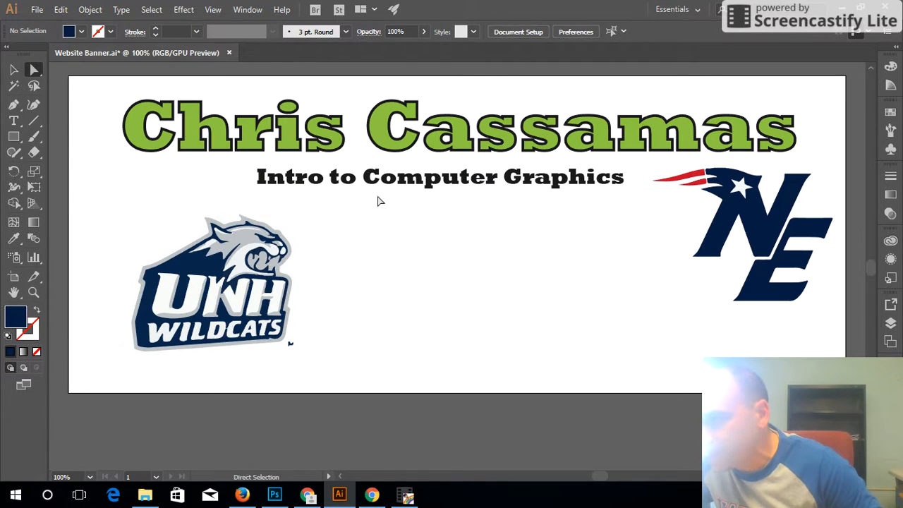
left_click(297, 239)
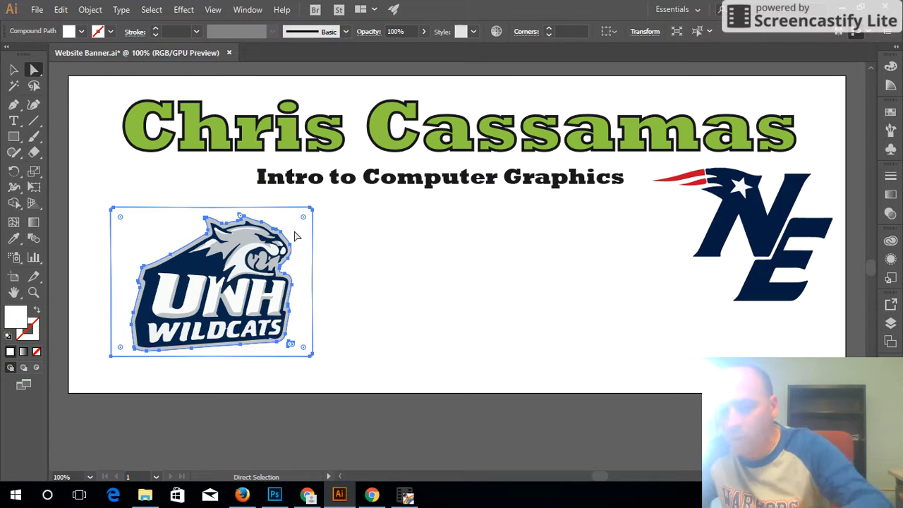
key("Delete")
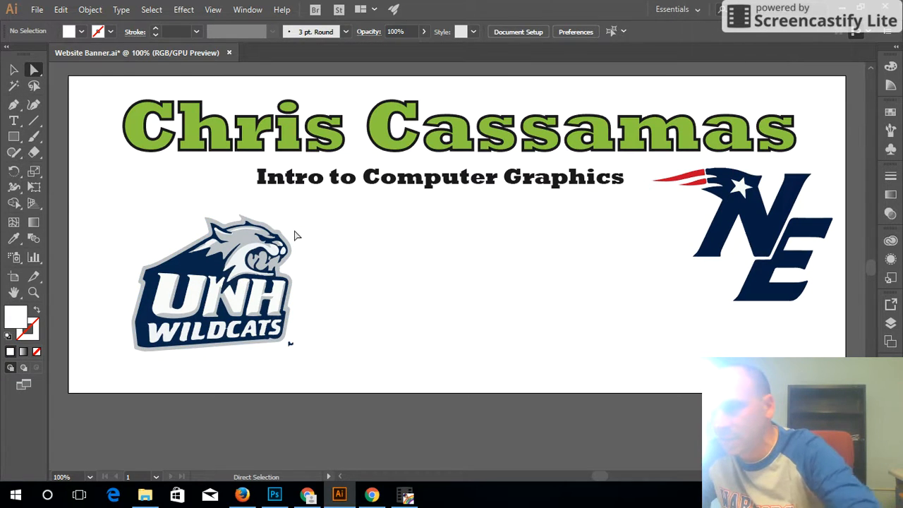
left_click(290, 345)
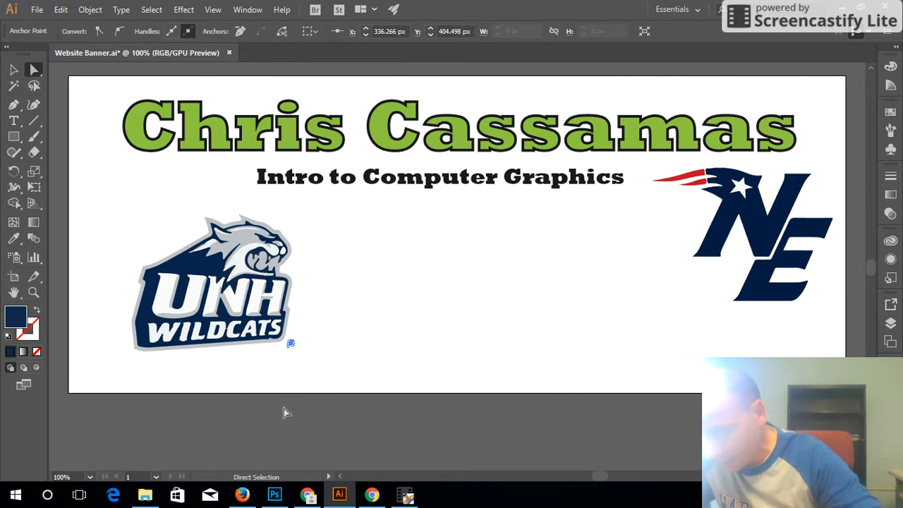
key("Delete")
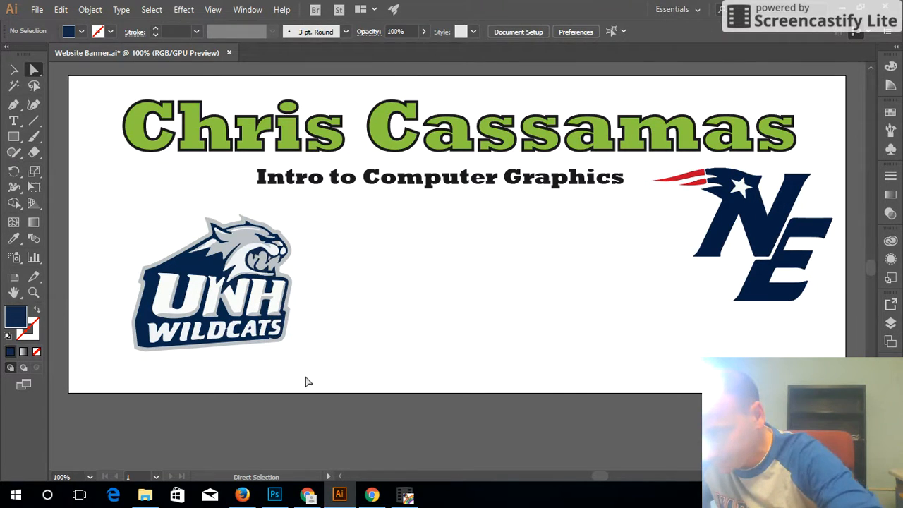
Drag the whole UNH logo group to the banner's far left edge, level with the subtitle.
left_click(14, 71)
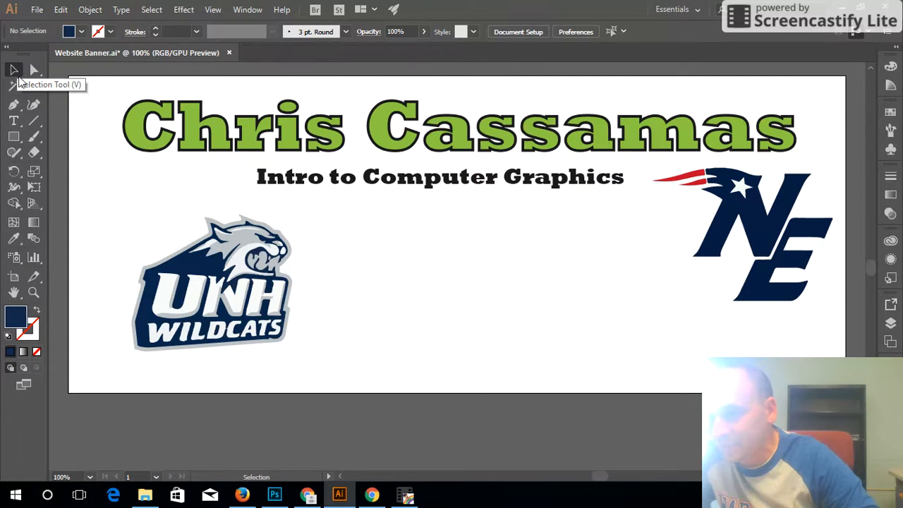
left_click_drag(216, 270, 290, 269)
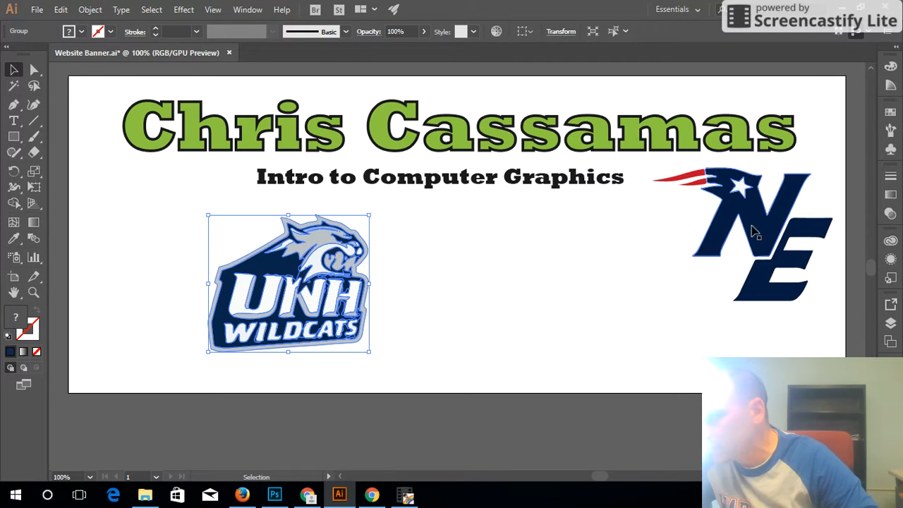
left_click_drag(318, 306, 189, 251)
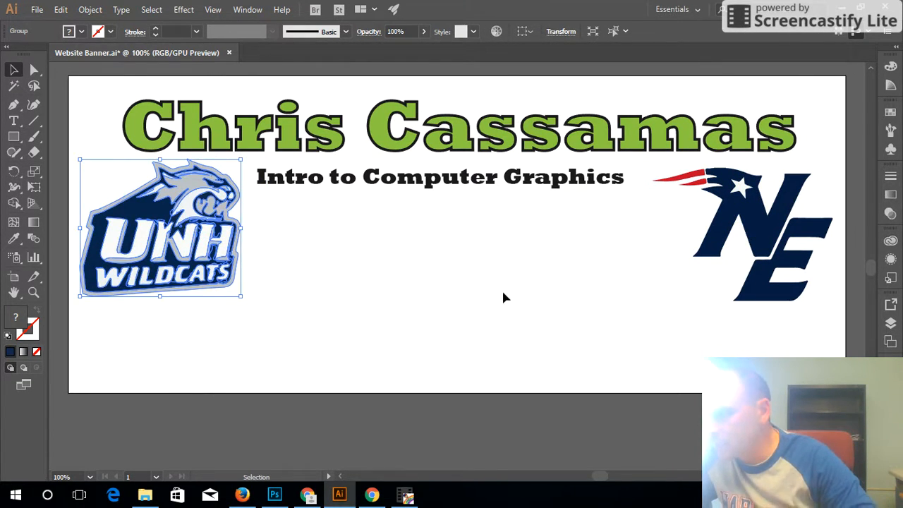
left_click(657, 295)
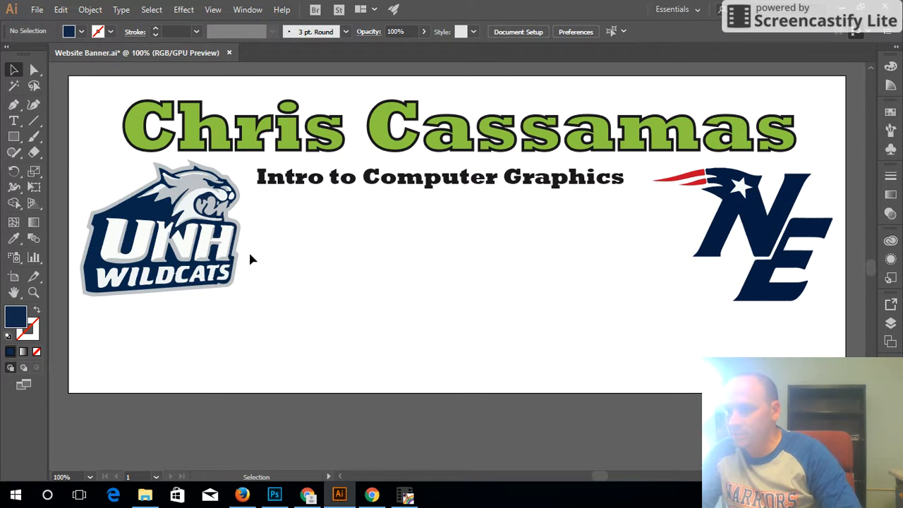